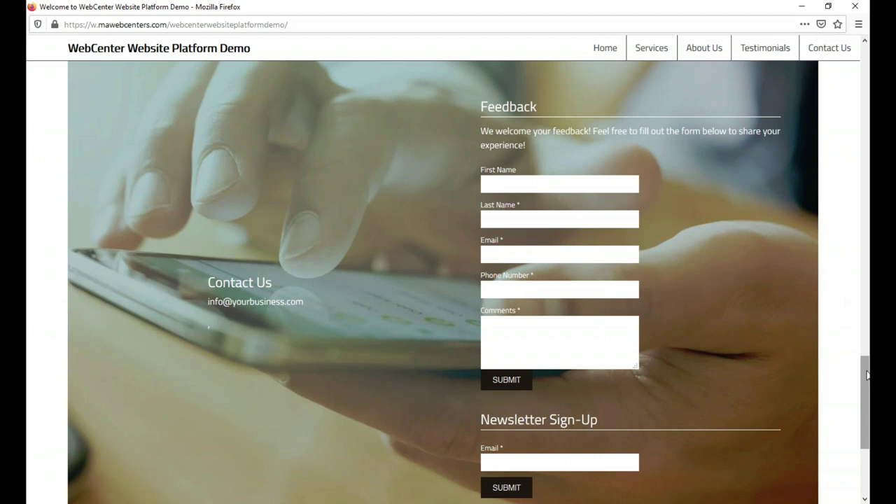
Enter the website's management area and open the Home page from the page list for editing.
scroll(856, 203, up, 20)
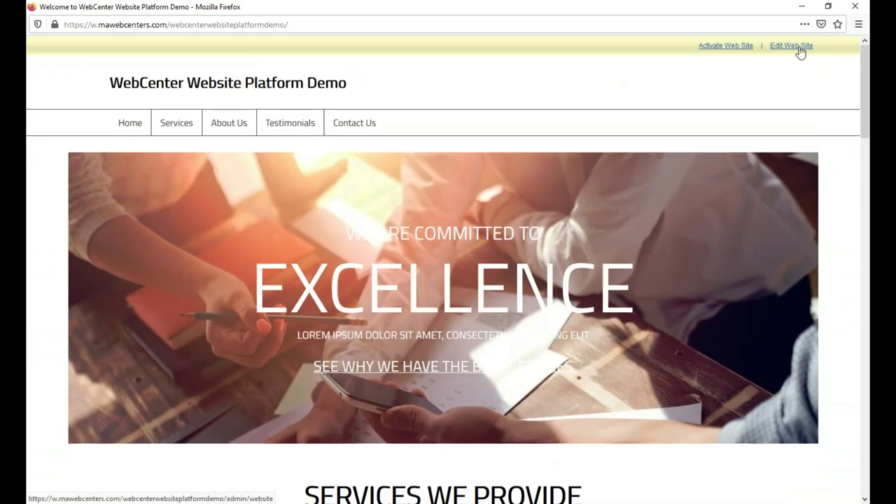
click(799, 49)
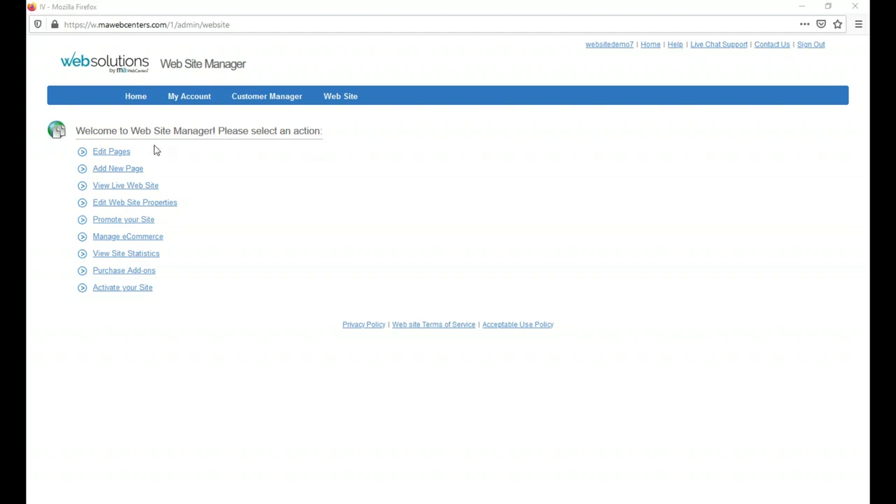
click(180, 152)
scroll(119, 439, down, 2)
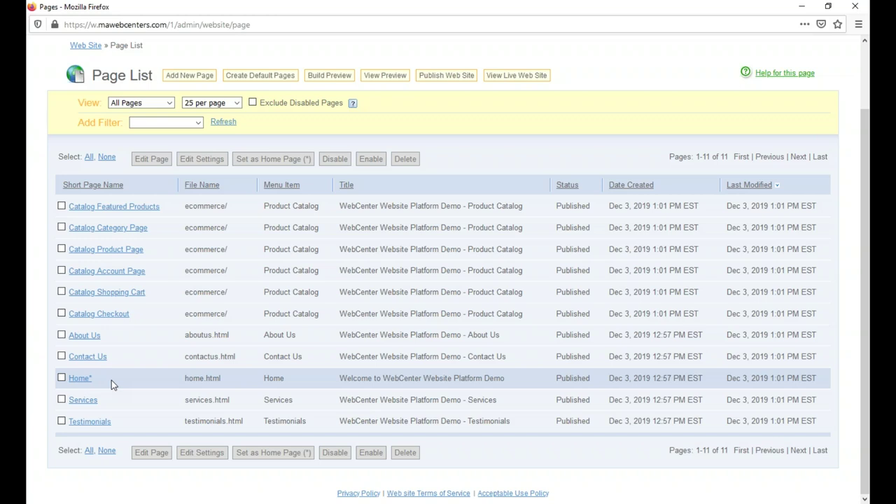
click(80, 380)
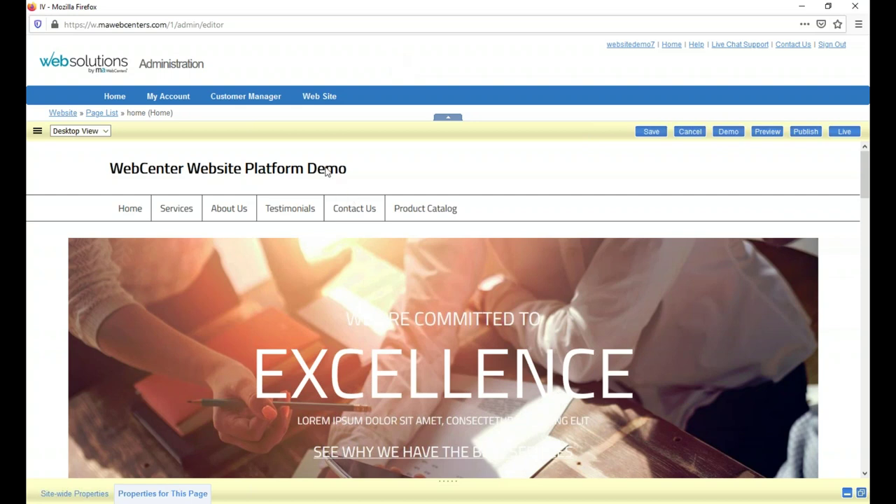
Replace the "WHAT OUR CUSTOMERS SAY ABOUT US" heading text with "HELLO!".
mouse_move(327, 171)
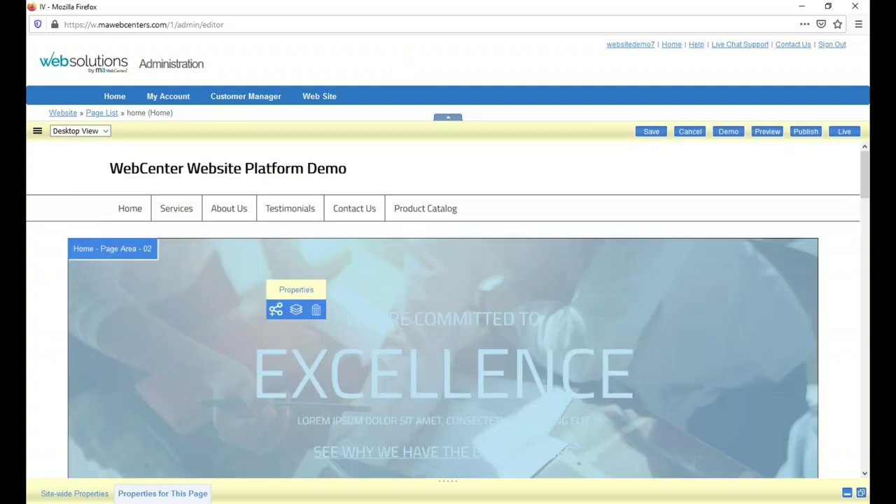
mouse_move(295, 355)
scroll(233, 318, down, 3)
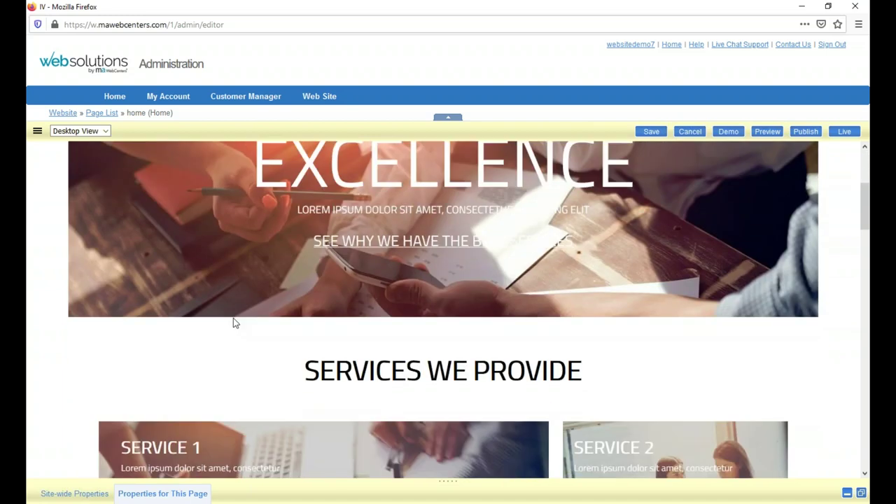
scroll(151, 357, down, 6)
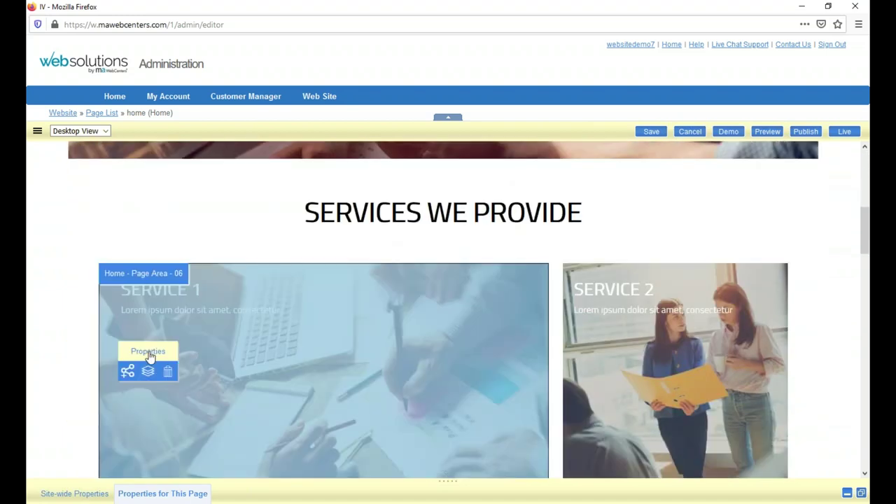
scroll(153, 344, down, 4)
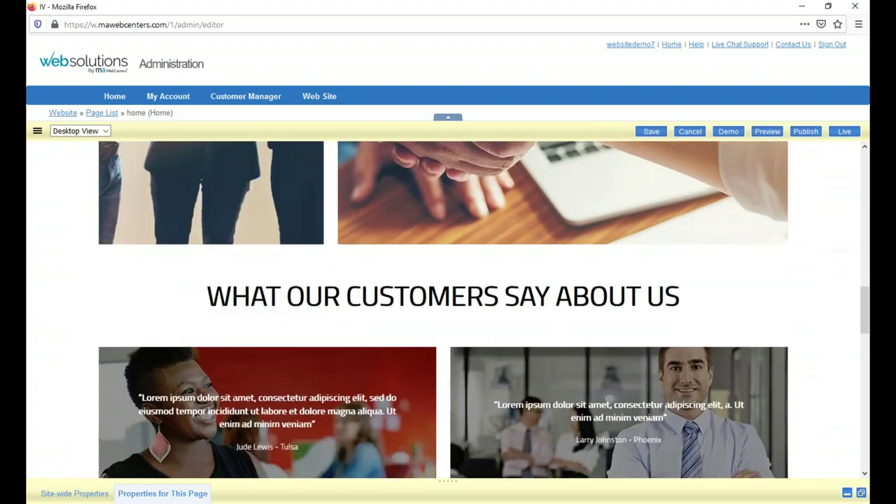
mouse_move(426, 257)
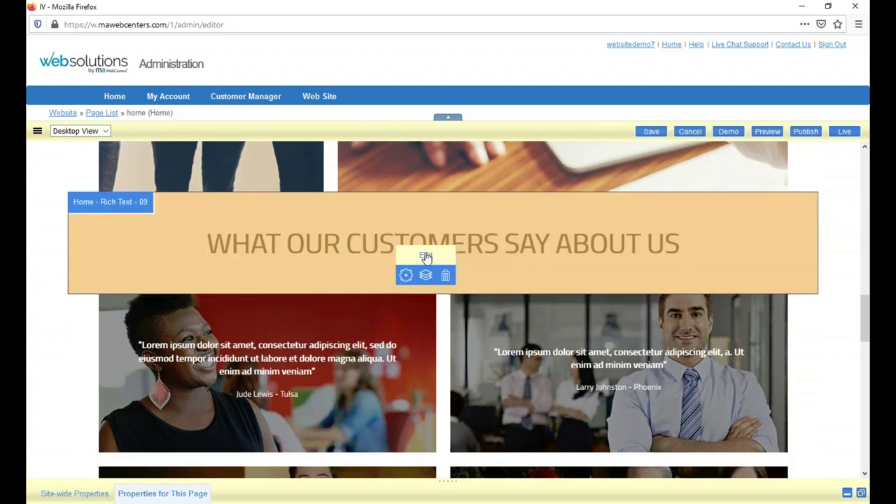
click(427, 257)
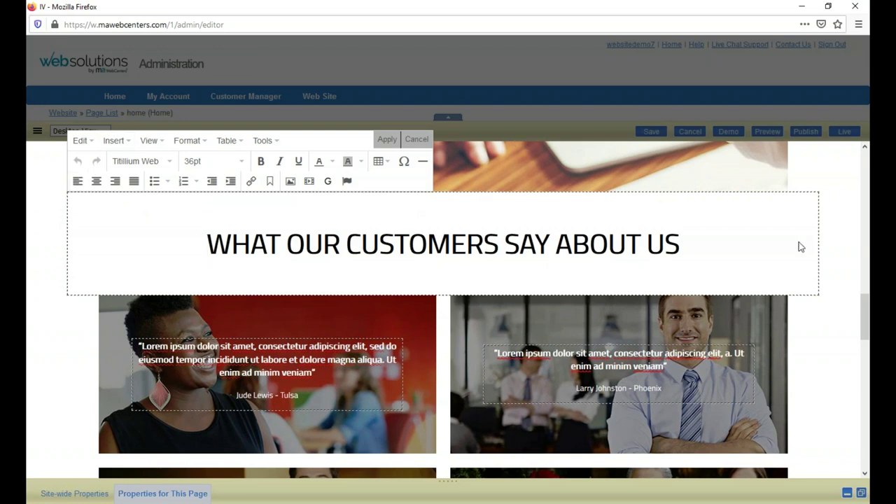
drag(721, 252, 30, 279)
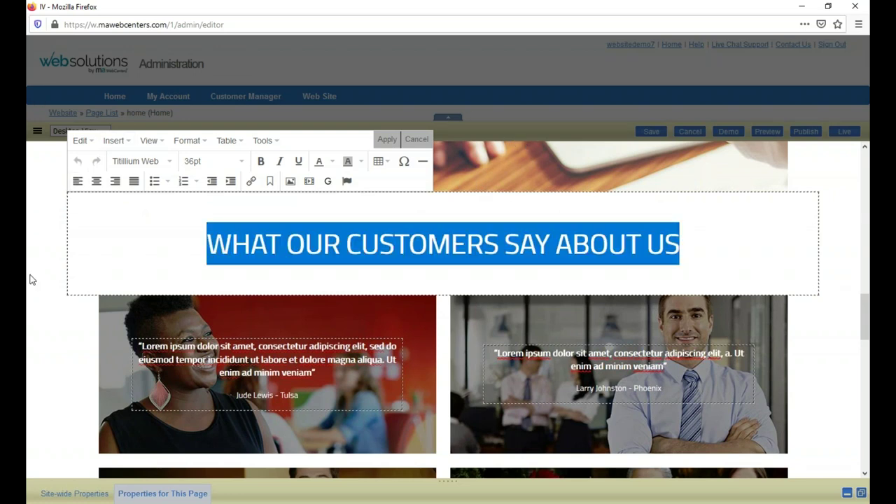
text(HELLO!)
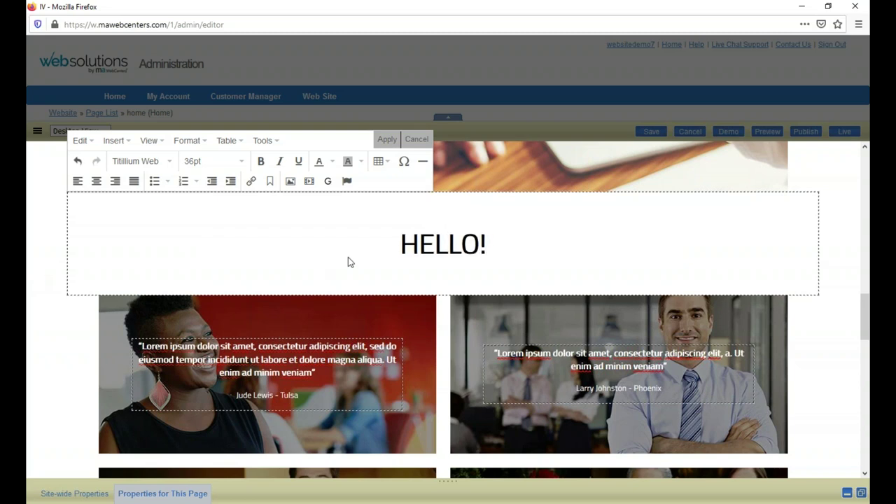
Set the "HELLO!" heading to 24pt in the Book Antiqua font.
drag(498, 240, 273, 250)
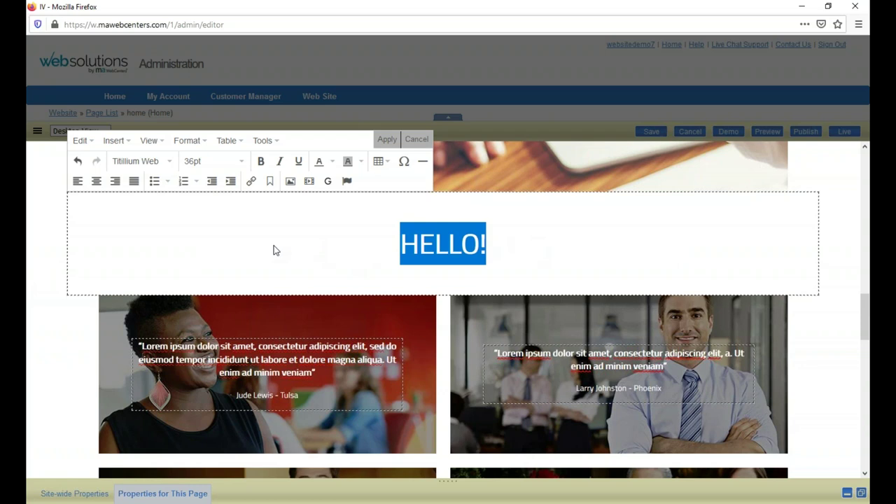
click(215, 162)
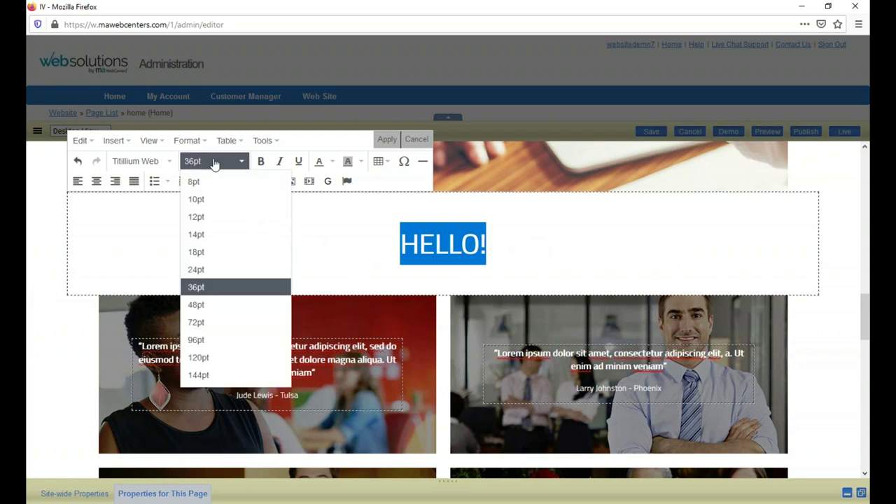
click(204, 268)
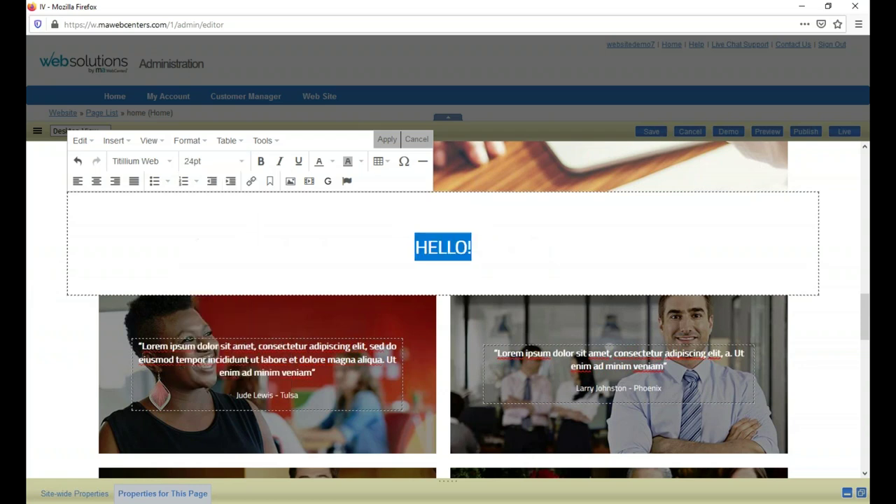
click(151, 161)
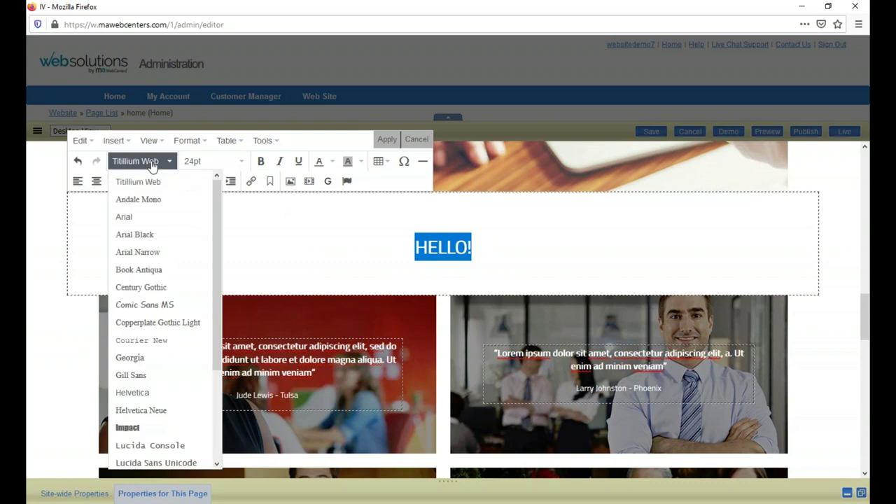
click(161, 269)
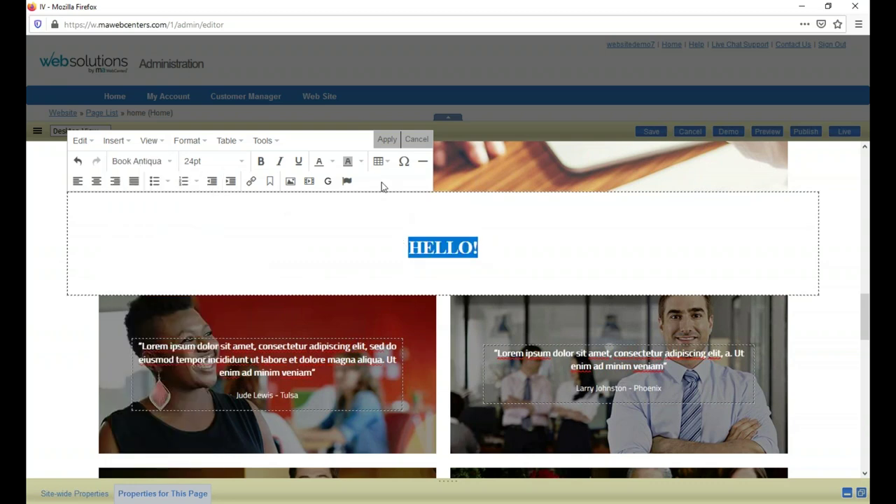
Color the "HELLO!" heading dark red and apply the text edits.
click(332, 161)
click(295, 195)
click(454, 54)
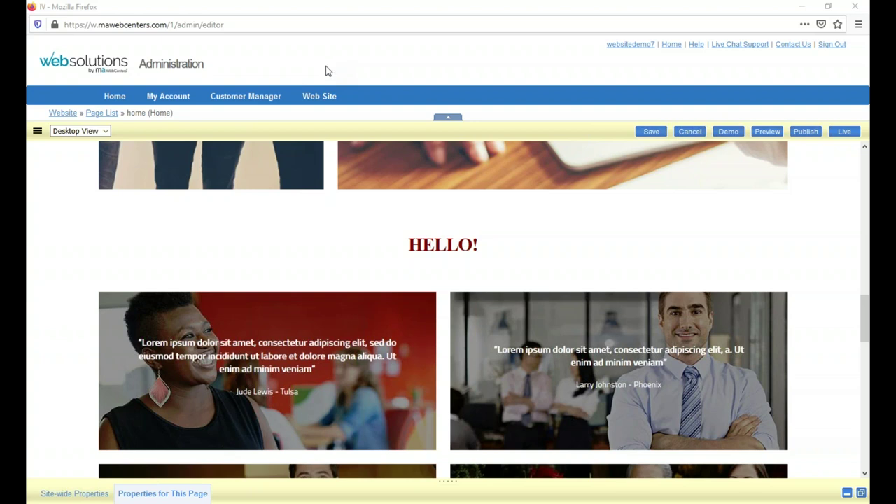
Review the Home page's title, keywords and description settings, and close them without saving.
click(38, 132)
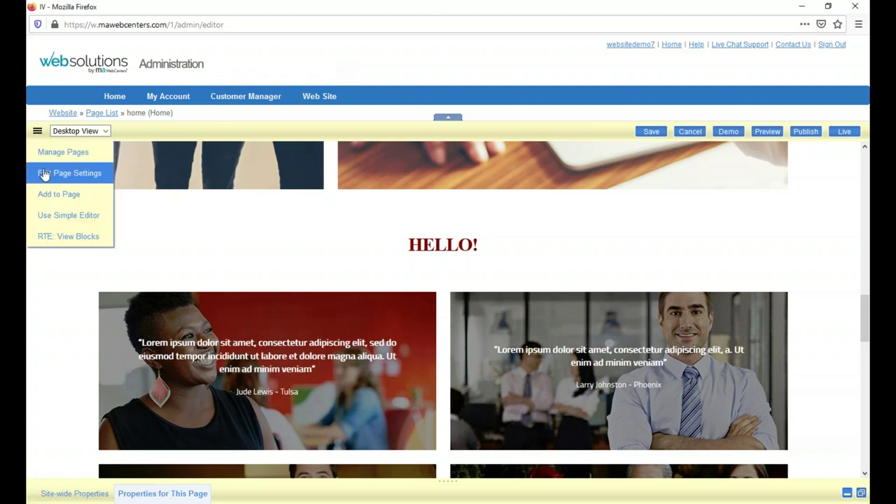
click(76, 174)
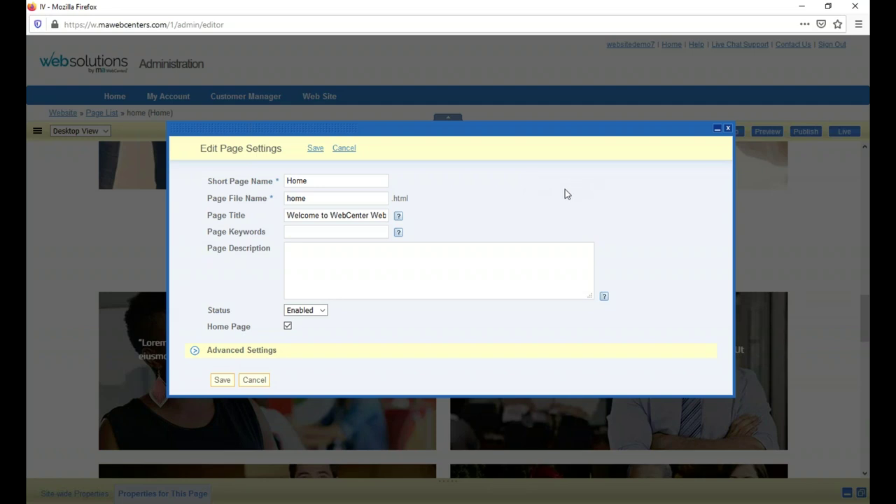
drag(208, 219, 285, 226)
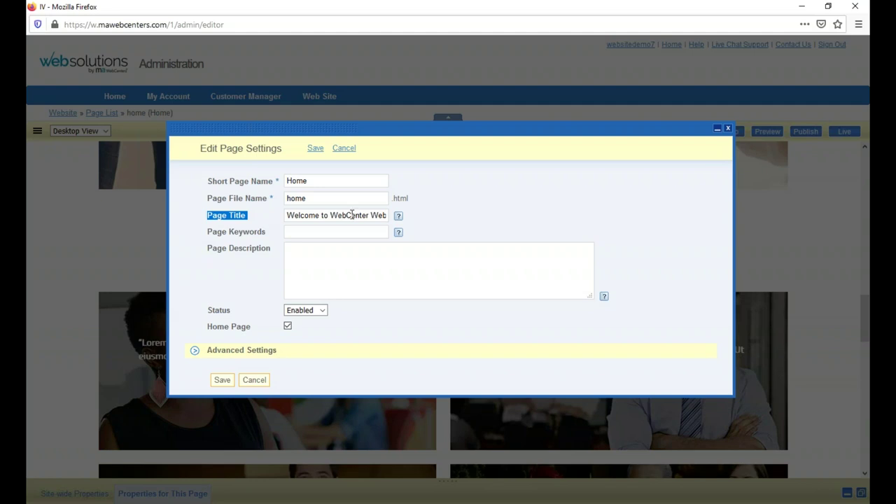
click(398, 216)
click(499, 202)
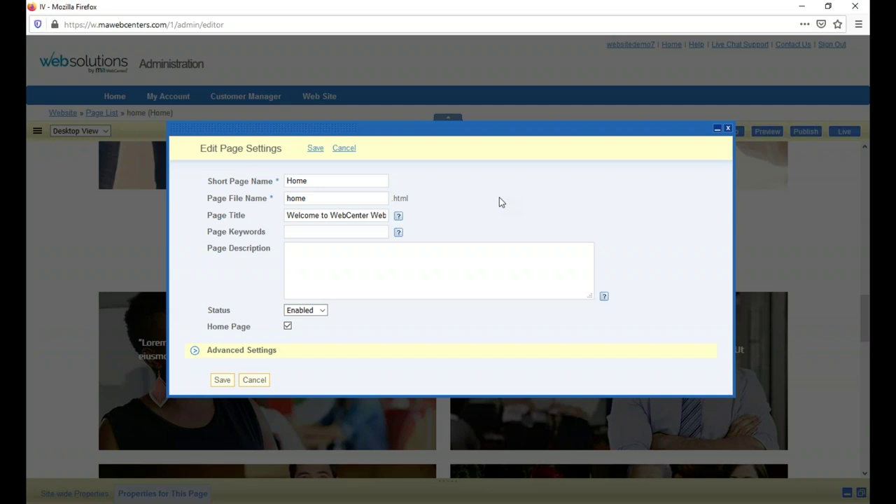
triple_click(208, 232)
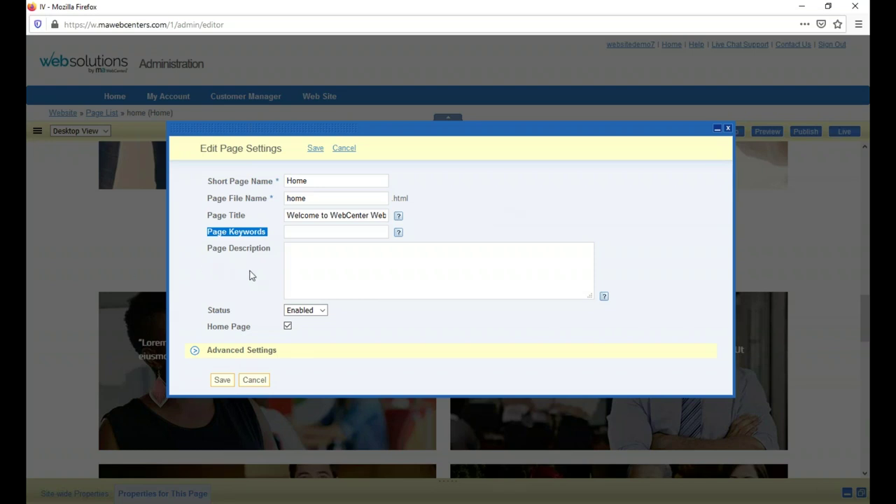
click(222, 259)
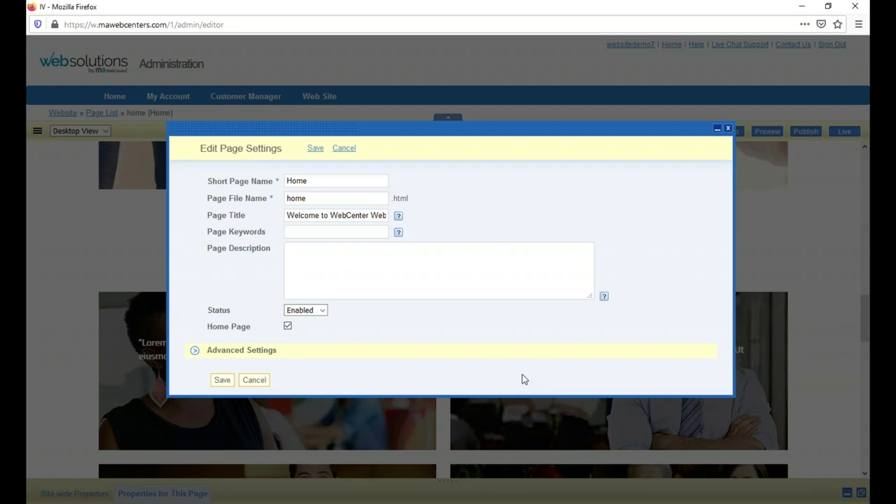
click(728, 129)
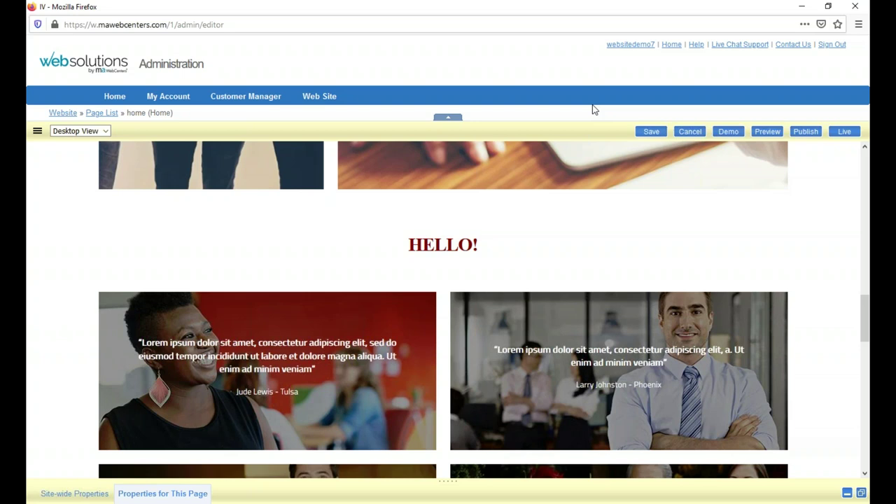
Add a Facebook Like Button social media widget to the page header beside the site title, keeping its suggested name.
scroll(856, 242, up, 5)
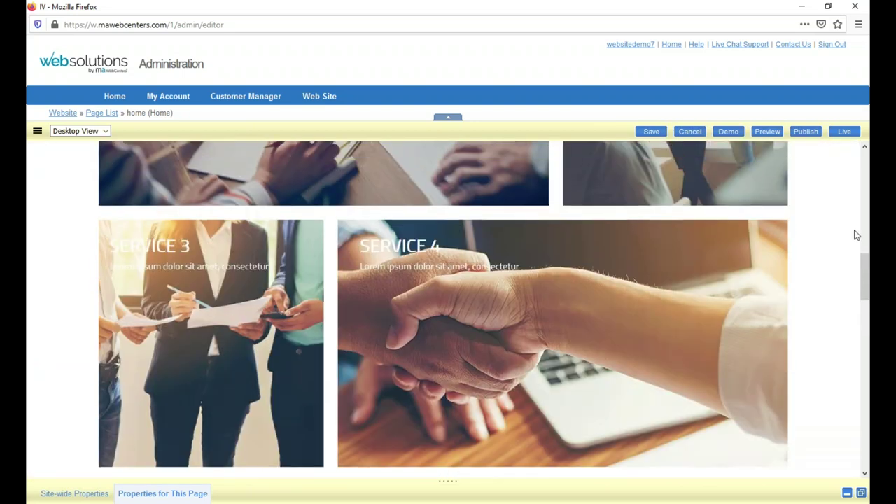
scroll(847, 210, up, 6)
scroll(844, 205, down, 2)
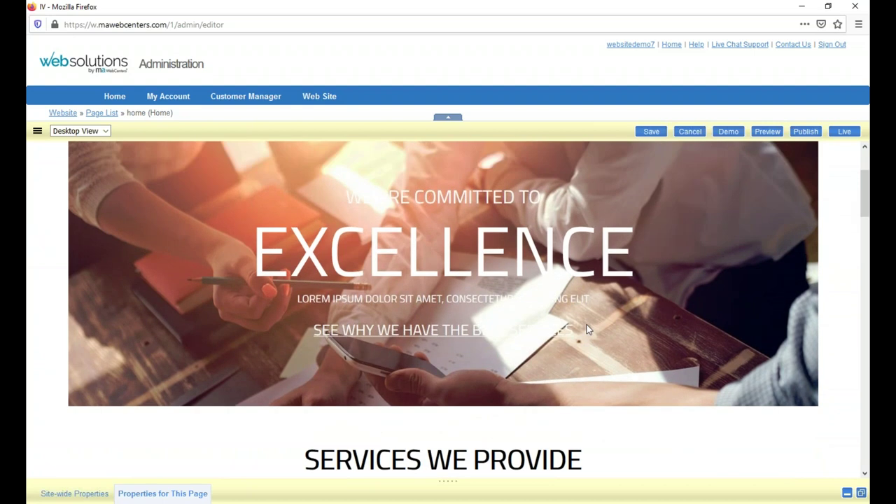
scroll(587, 324, up, 2)
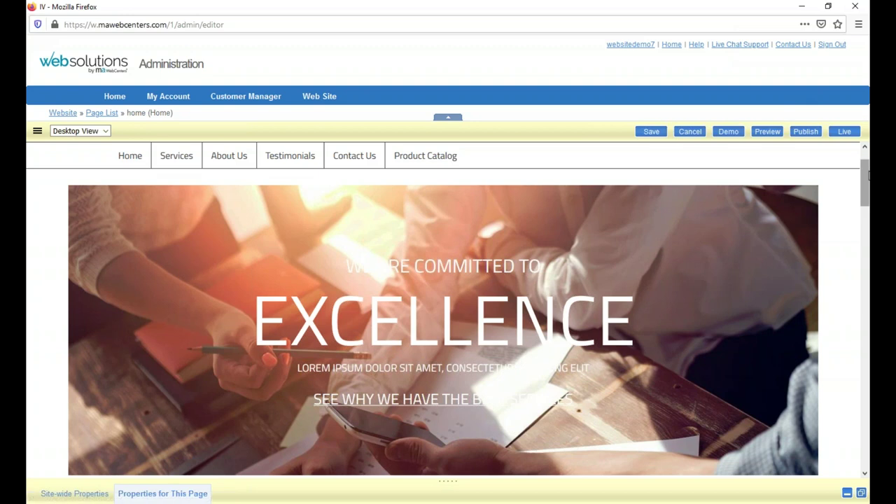
click(37, 131)
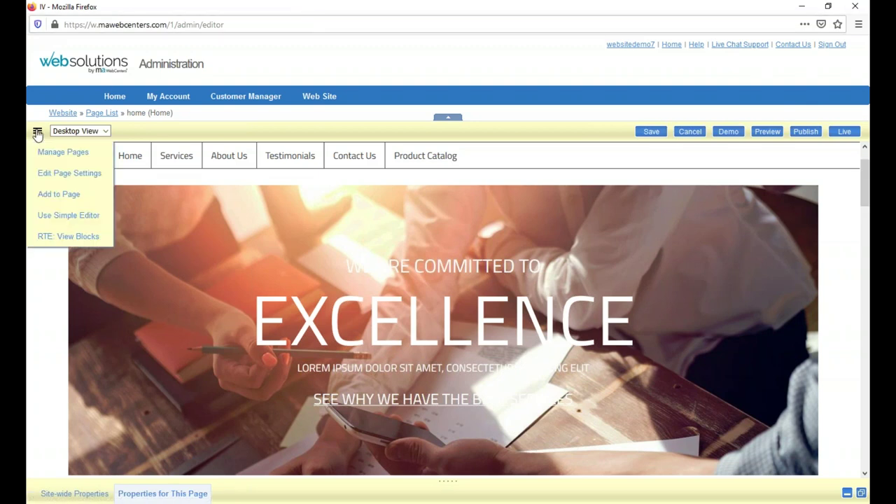
click(45, 196)
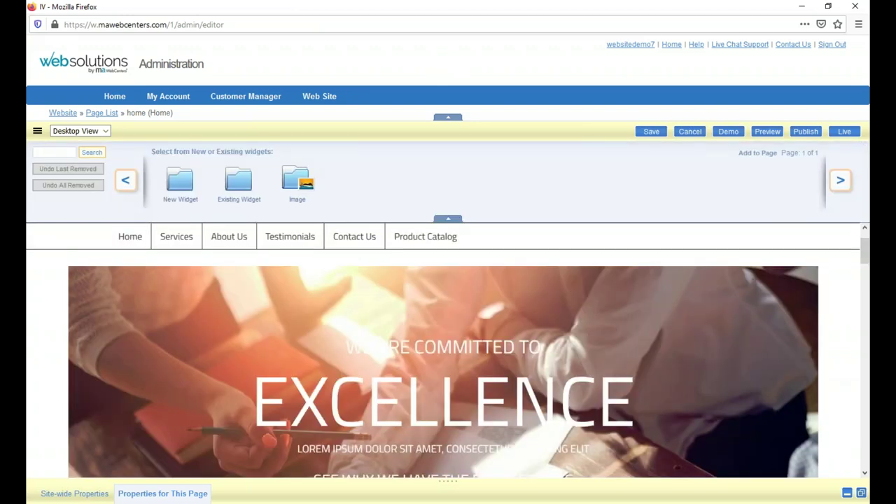
click(180, 194)
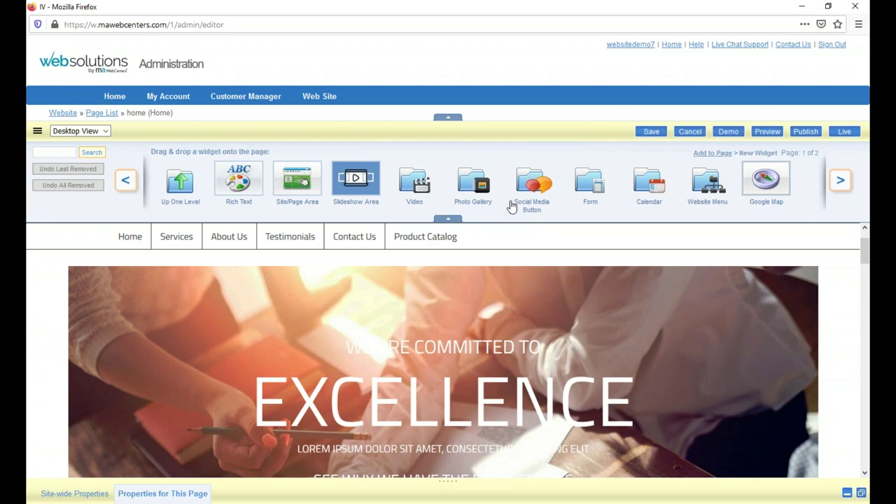
click(532, 184)
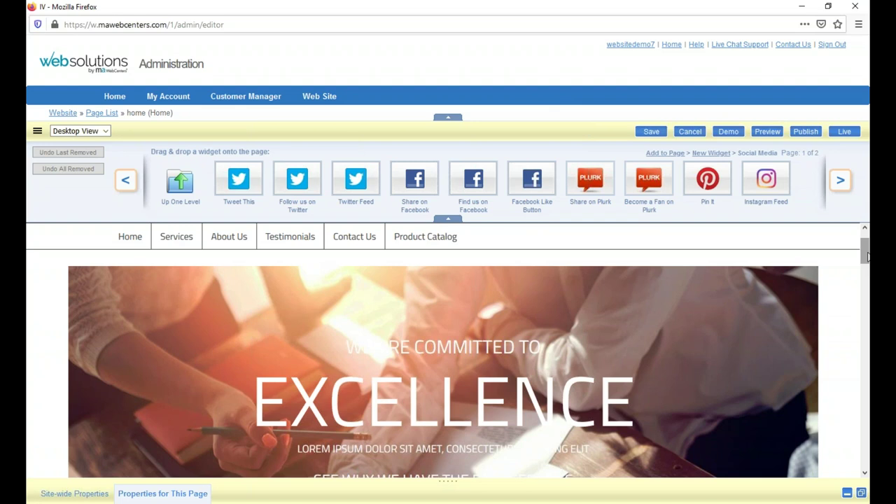
scroll(448, 350, up, 2)
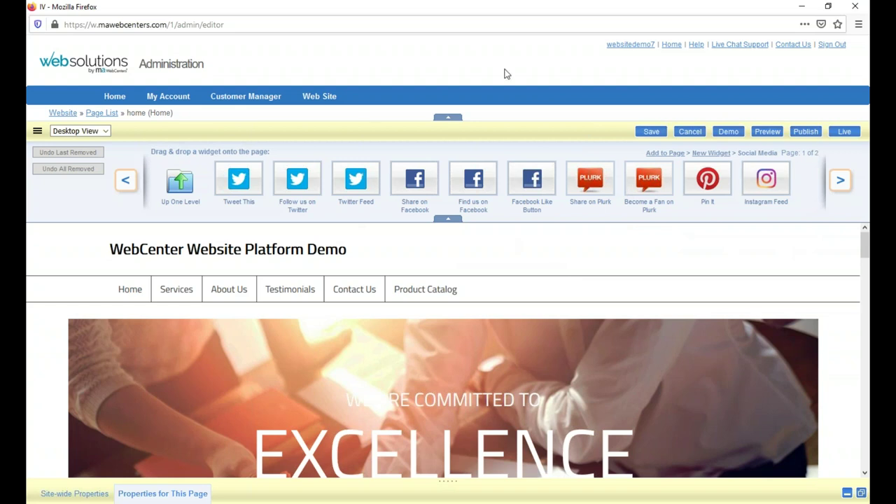
drag(526, 180, 194, 252)
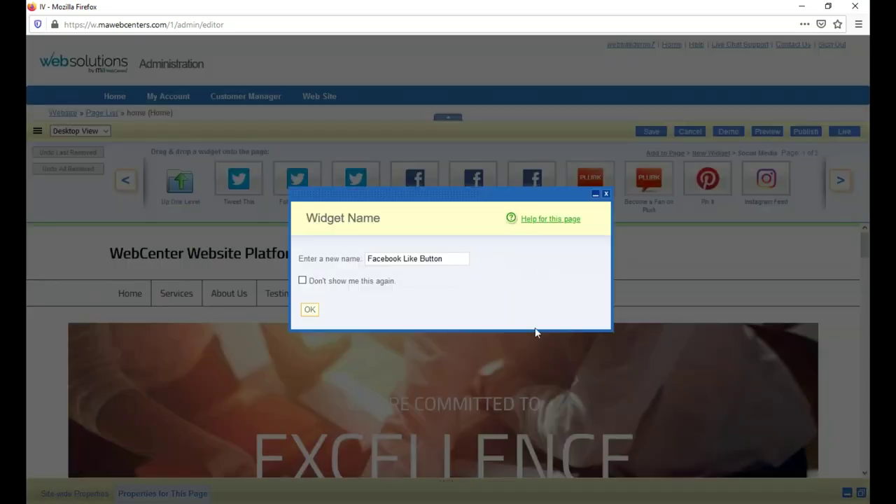
click(310, 309)
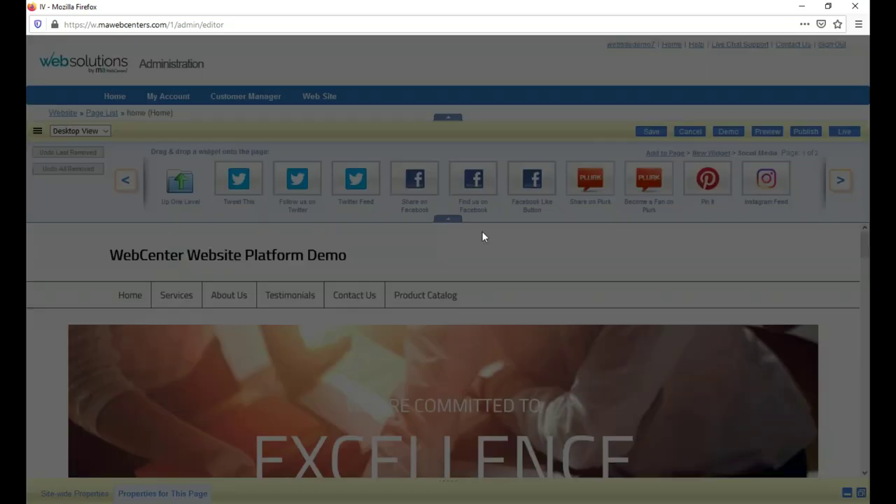
Apply the Facebook Like Button's settings and add a Twitter Feed widget with its suggested name and default options above "SERVICES WE PROVIDE".
click(314, 328)
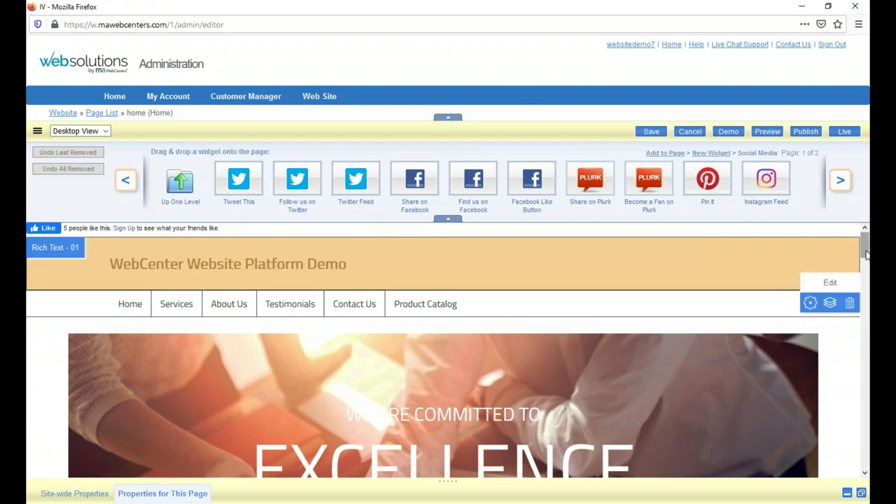
scroll(867, 247, down, 6)
drag(352, 179, 395, 272)
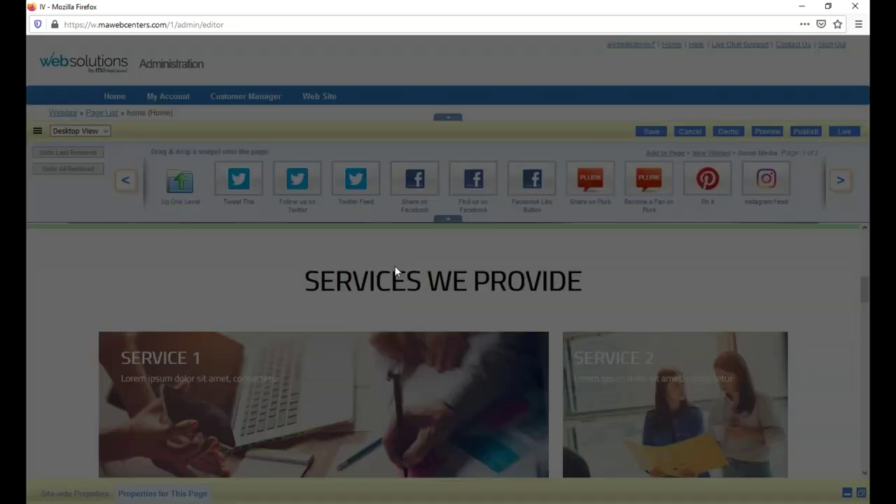
click(310, 311)
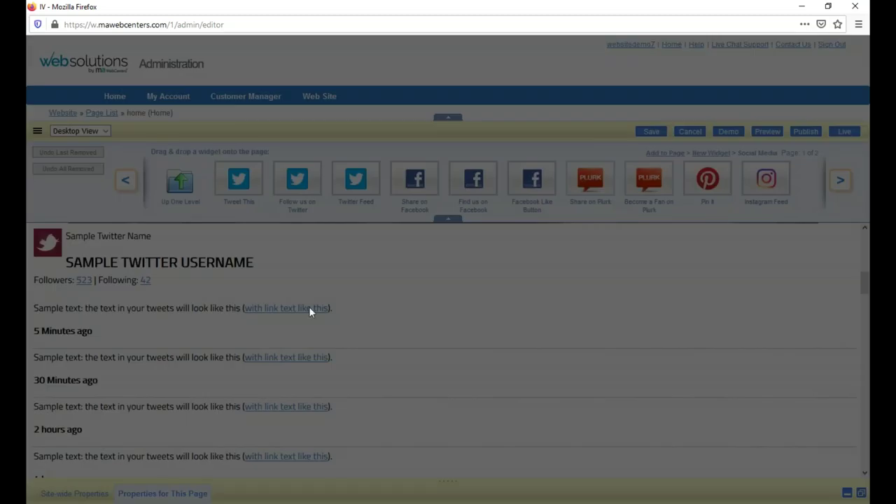
click(315, 323)
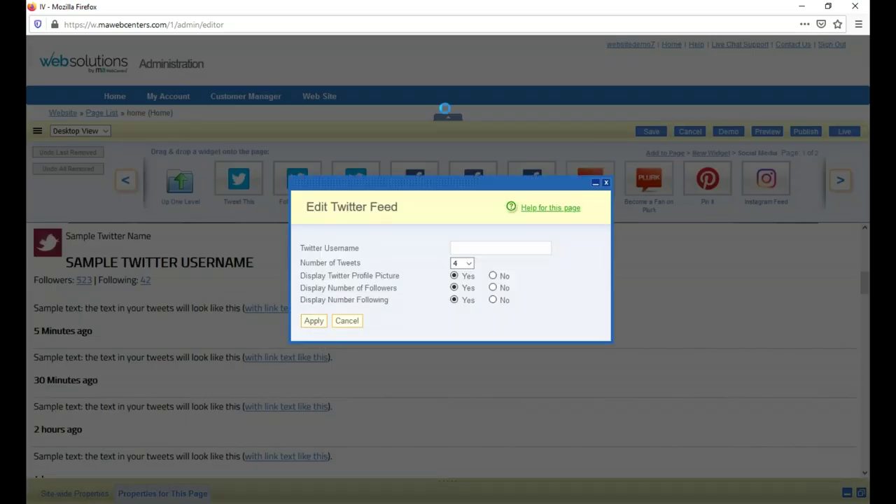
scroll(542, 294, down, 1)
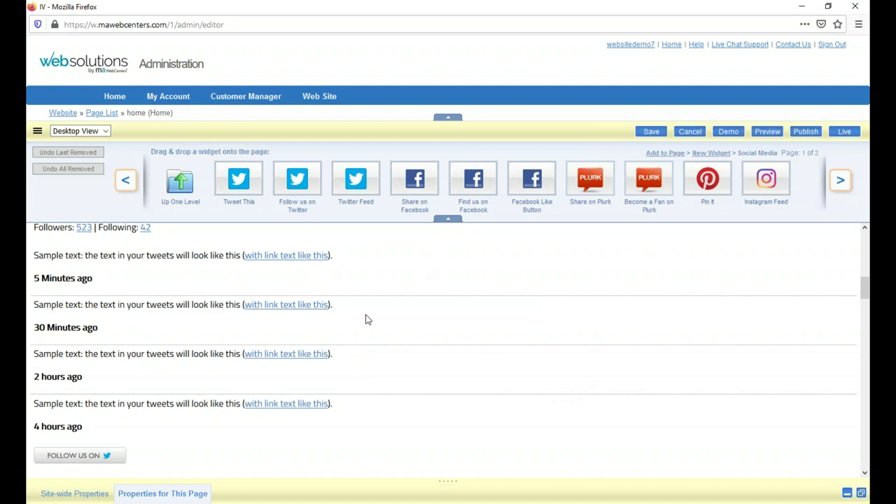
scroll(170, 408, down, 3)
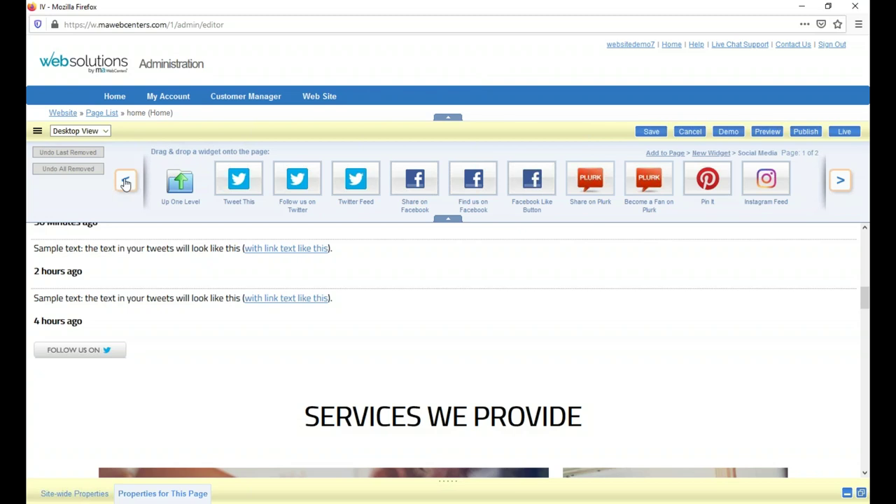
Browse the new widget choices, including the calendar widgets and the second page of widgets, and look over the Home page's content.
click(181, 188)
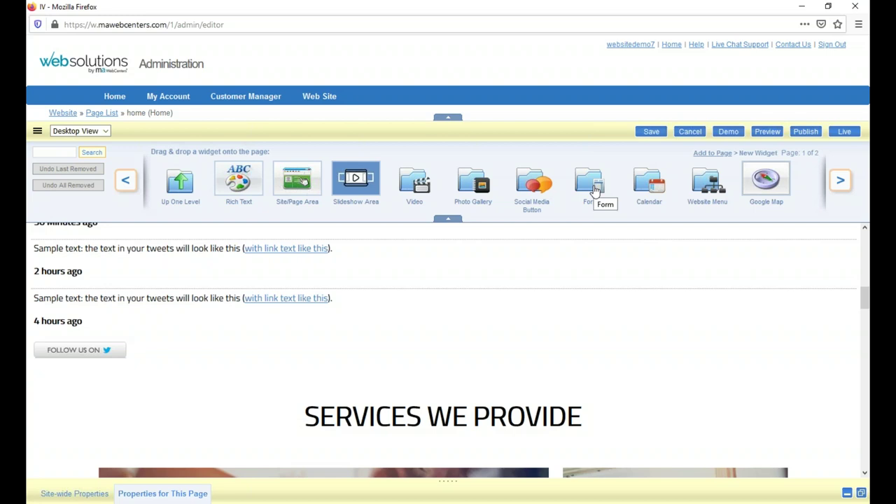
click(652, 184)
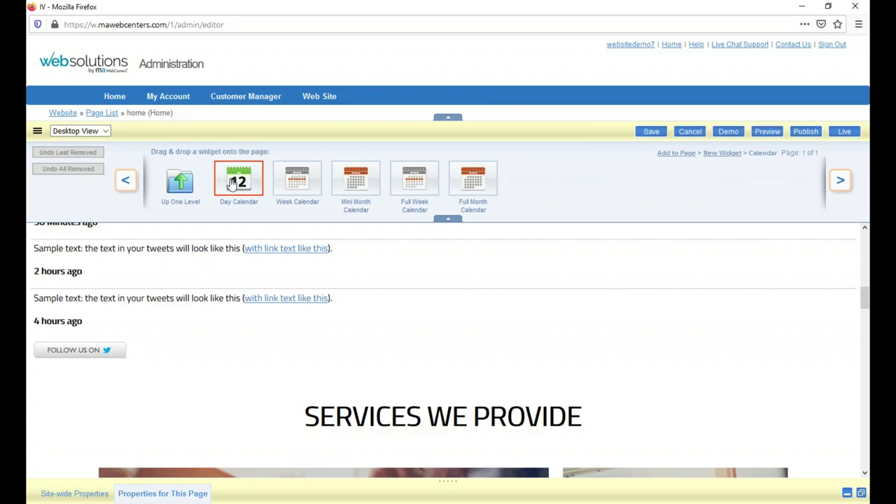
click(721, 153)
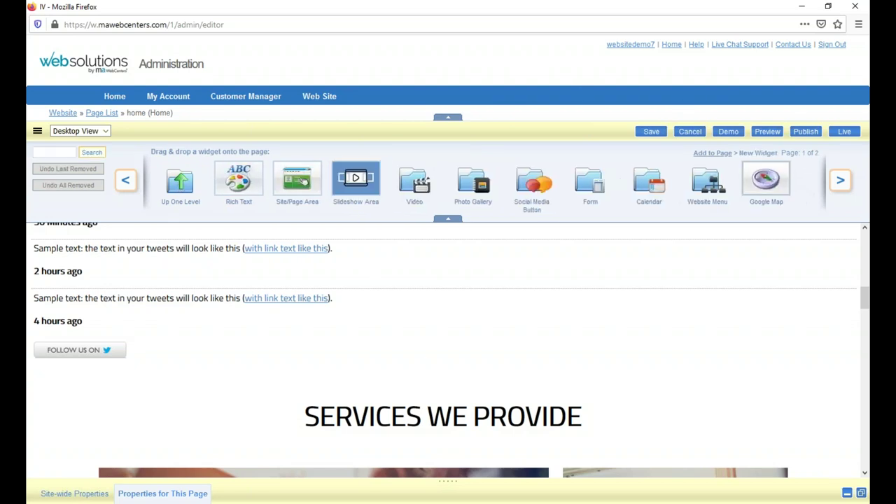
click(841, 183)
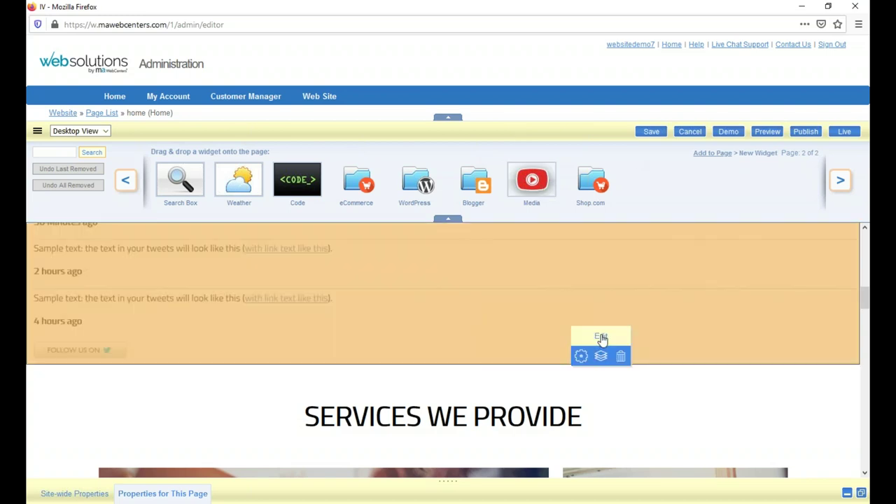
scroll(596, 341, up, 10)
scroll(708, 344, down, 15)
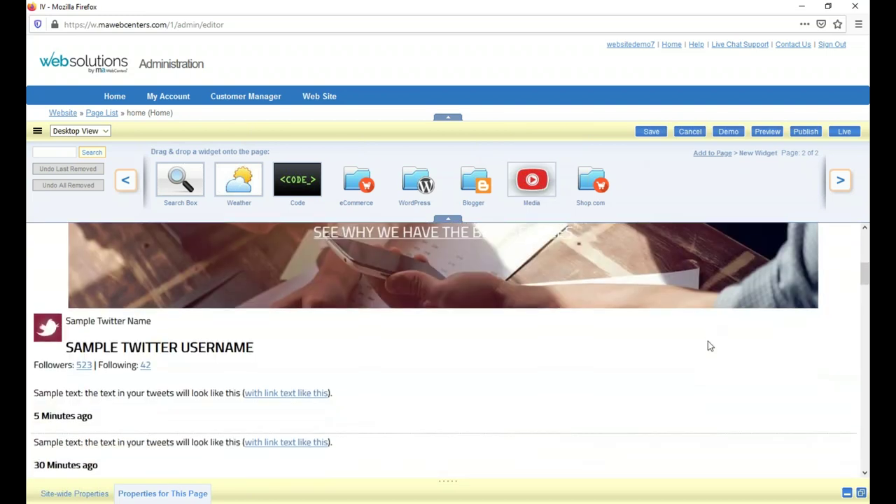
scroll(708, 341, down, 3)
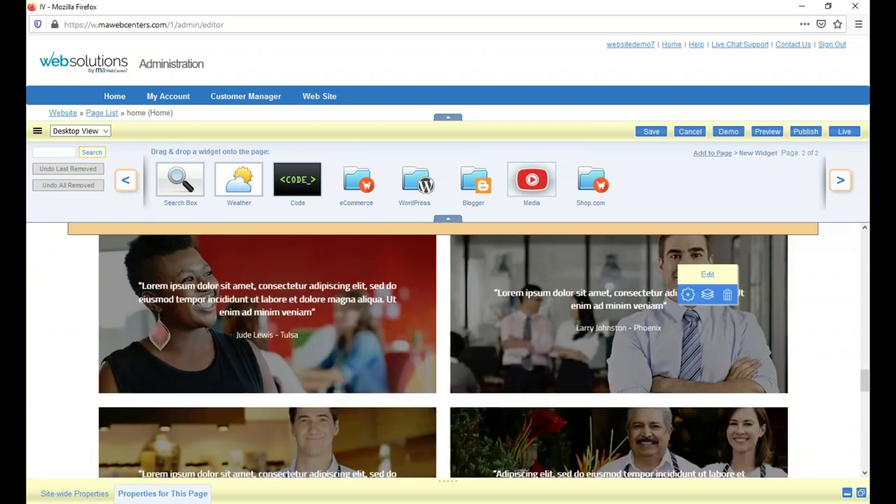
scroll(708, 341, up, 2)
scroll(701, 315, down, 1)
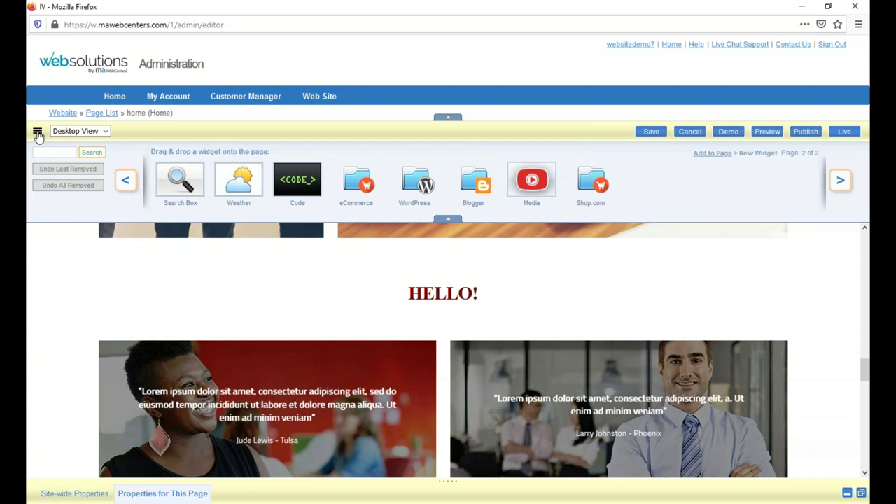
Hide the widget strip and bring it back with Add to Page.
click(38, 133)
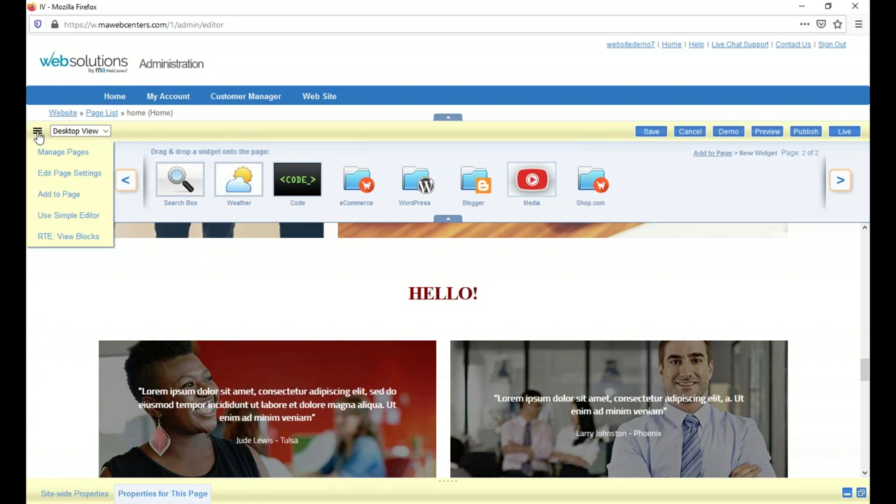
click(485, 141)
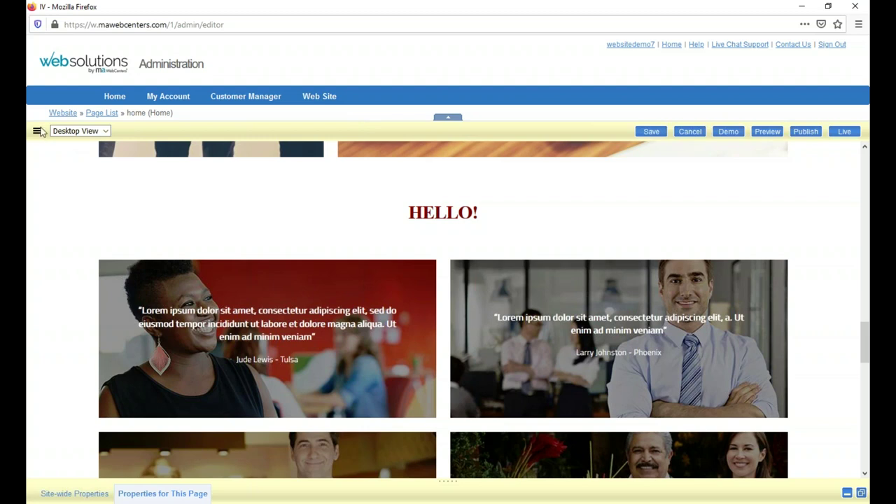
scroll(447, 246, up, 3)
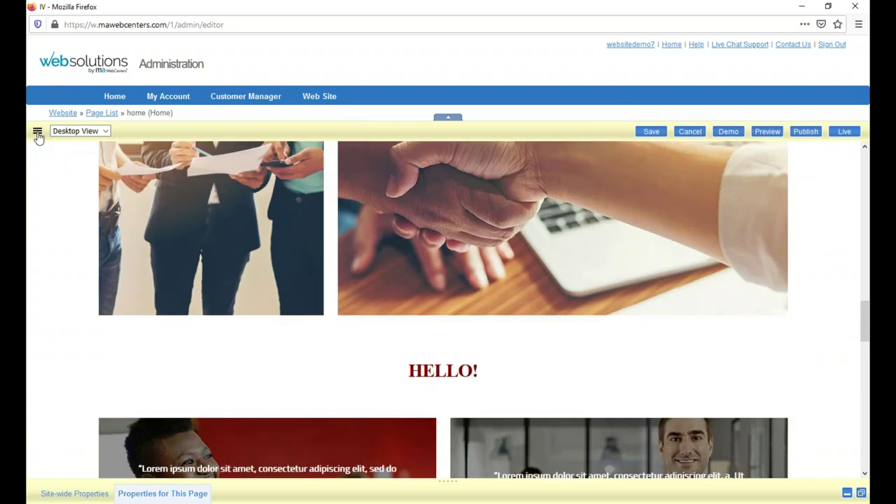
click(38, 133)
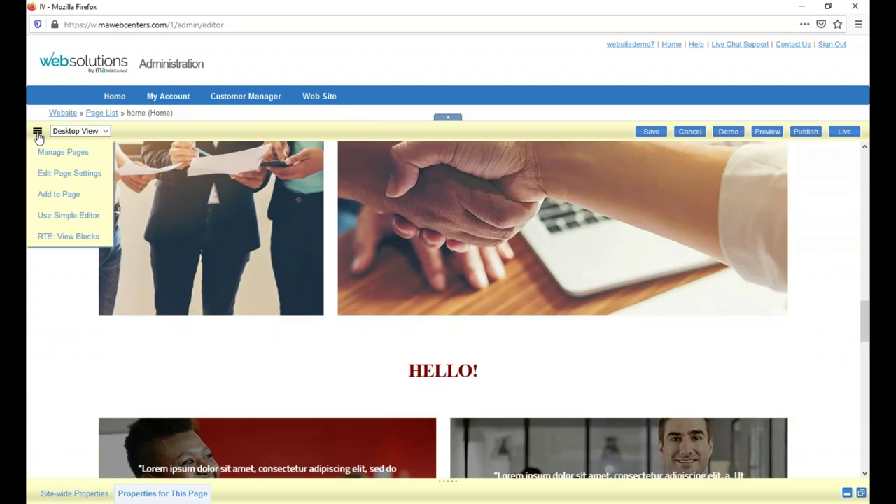
click(61, 195)
Go back to the top level of widget choices and open the Photos folder in the Image Library files.
click(127, 181)
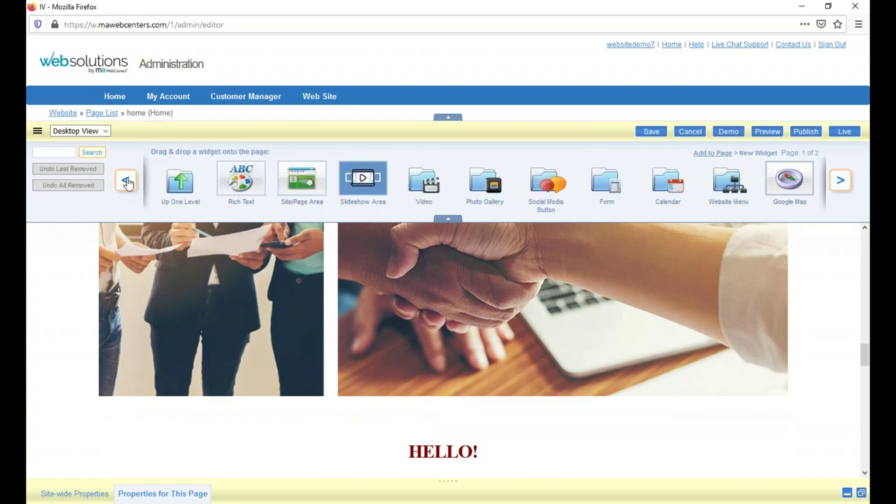
click(127, 181)
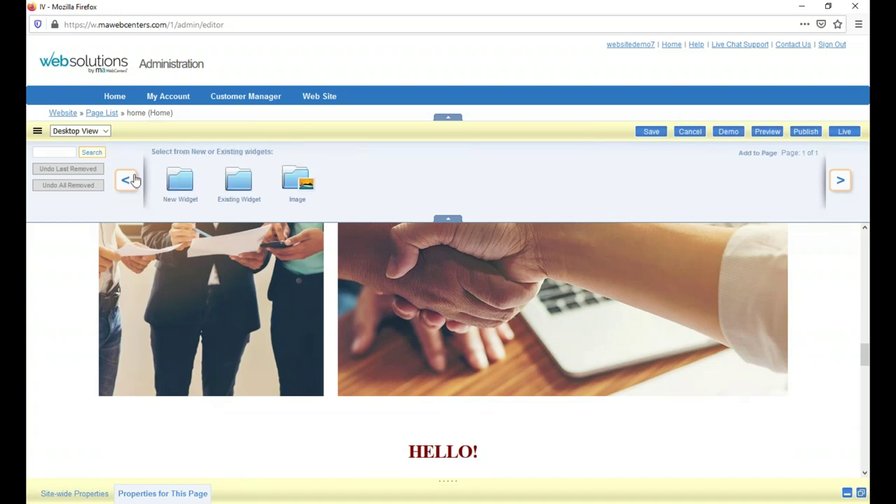
click(301, 182)
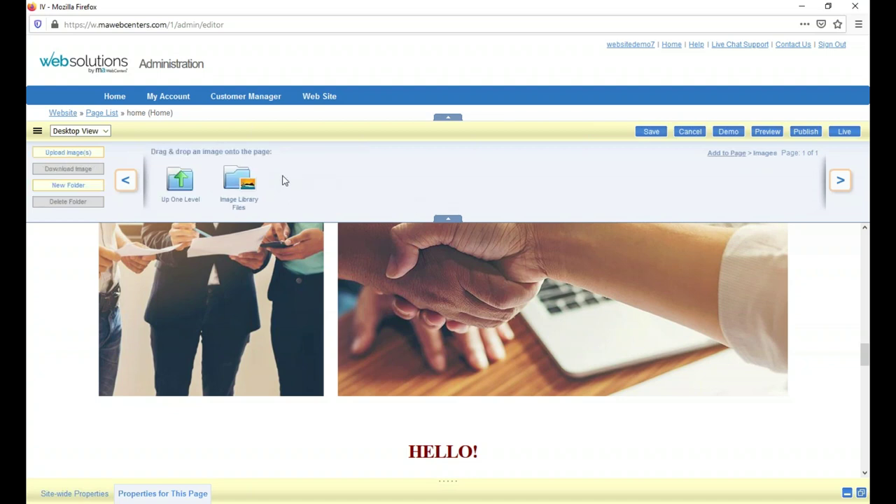
click(241, 181)
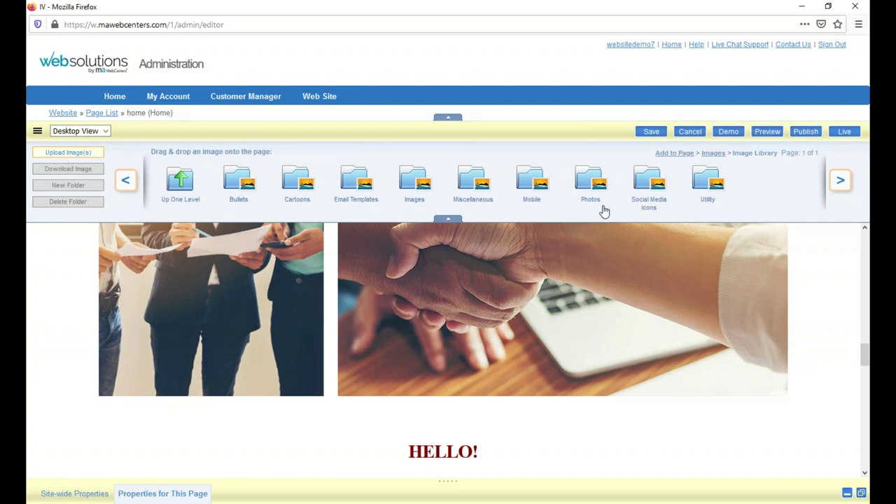
click(592, 178)
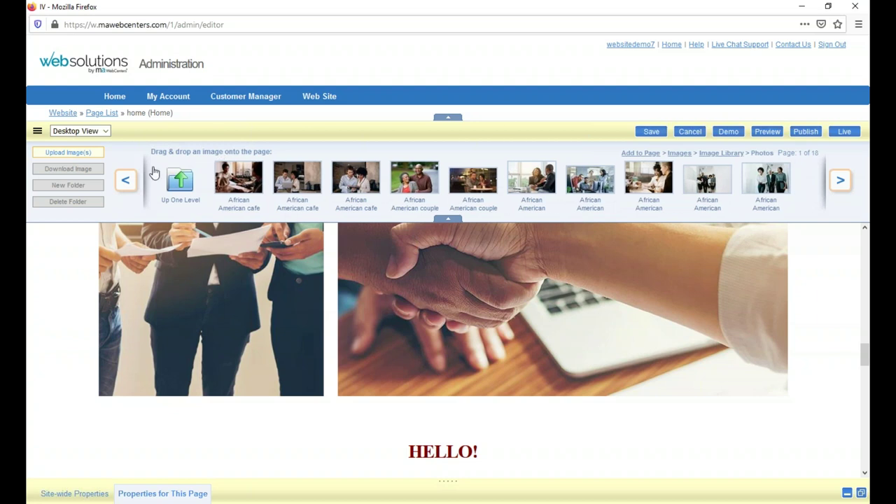
Insert the "photo 233x170 earth plug" image from page 17 of the library photos beneath the "HELLO!" heading.
click(126, 182)
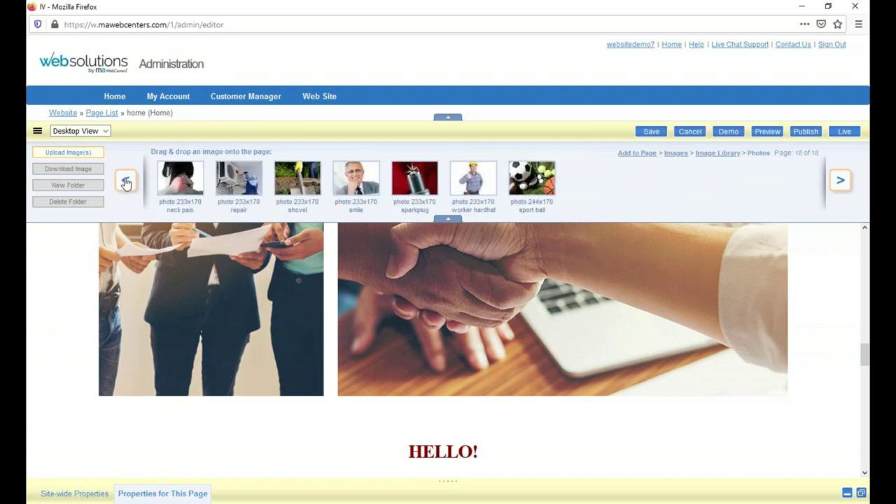
click(126, 181)
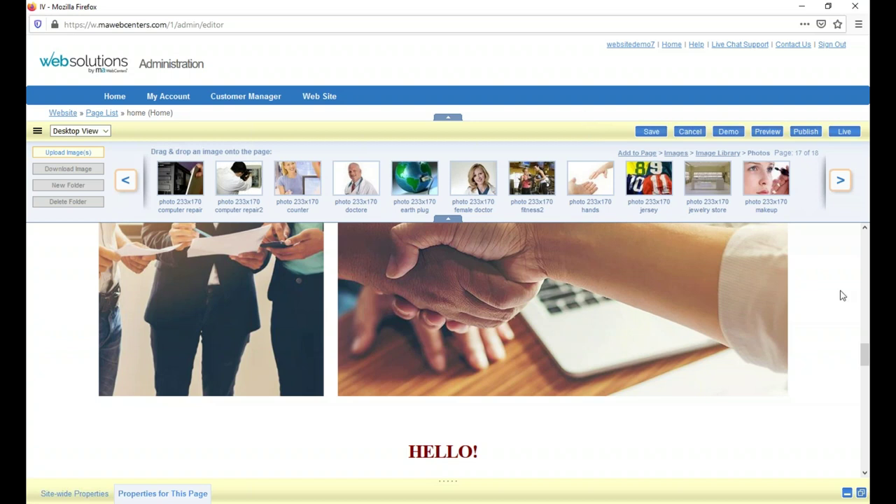
scroll(833, 301, down, 3)
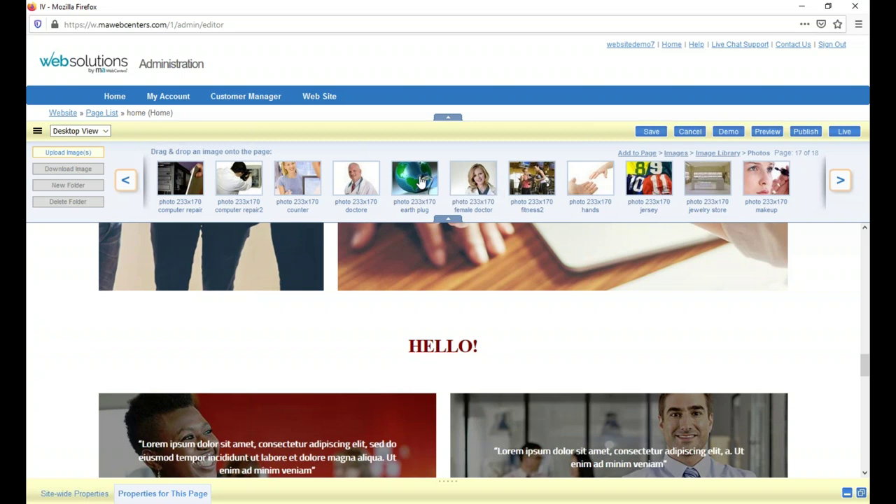
drag(421, 180, 448, 351)
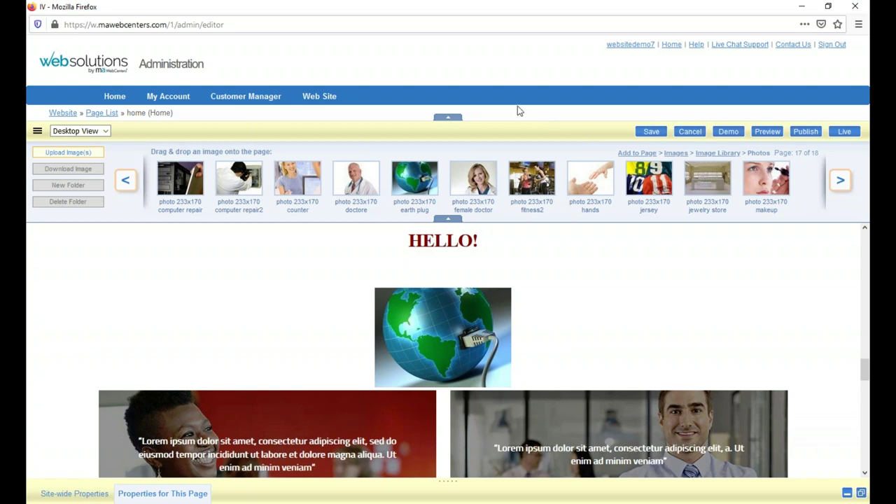
Examine the inserted globe image's options and image editing tools, and leave the text editor without applying changes.
mouse_move(435, 332)
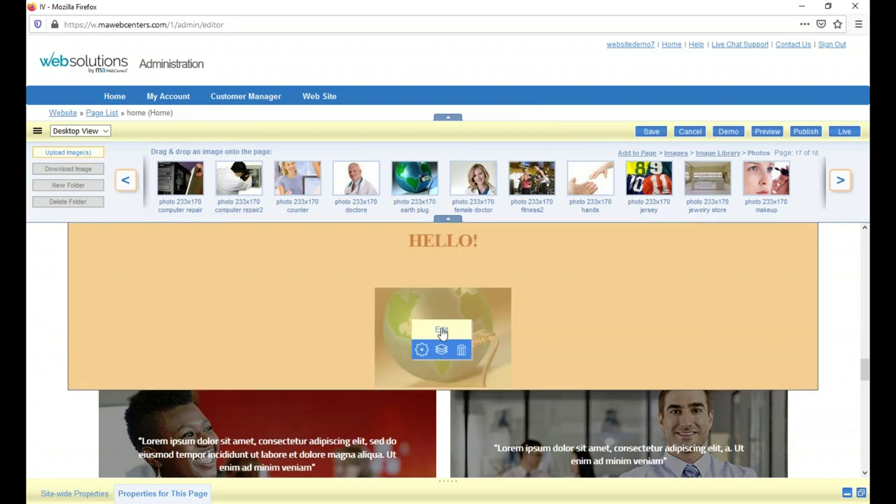
click(442, 332)
click(446, 331)
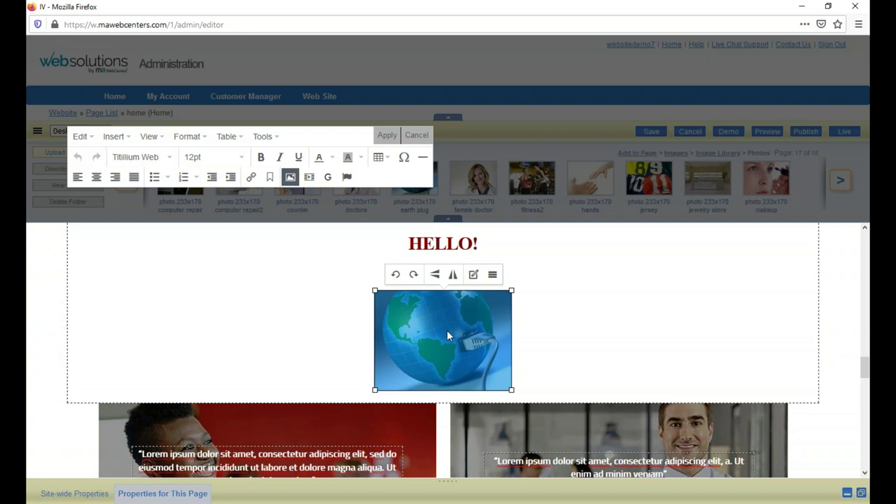
click(493, 275)
click(572, 204)
click(473, 275)
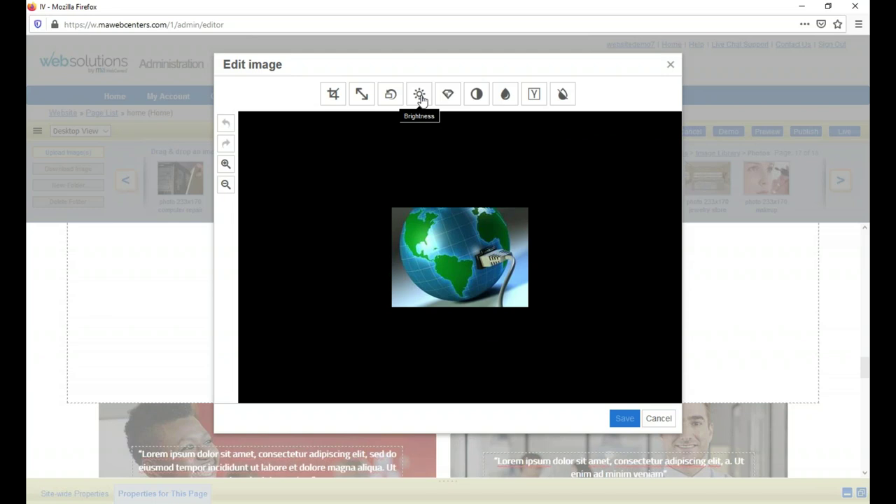
click(670, 64)
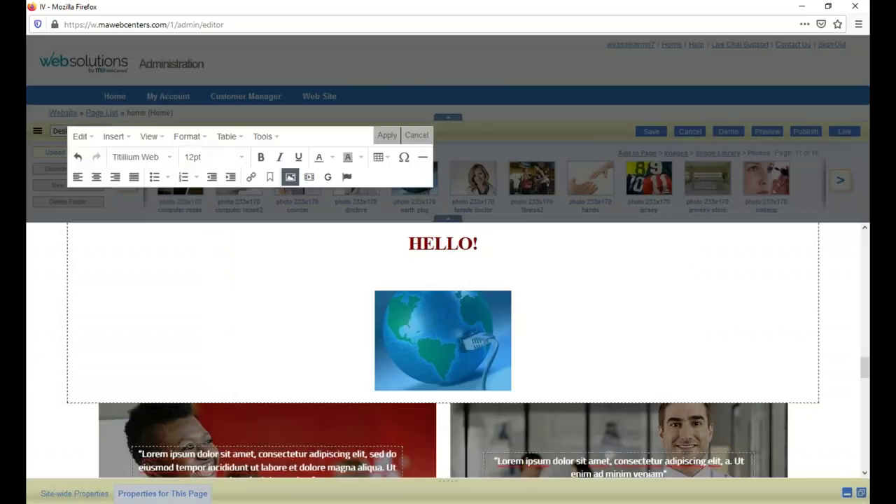
click(417, 136)
Add a new Media widget between the globe image and the testimonial photos, and name it "name".
click(37, 131)
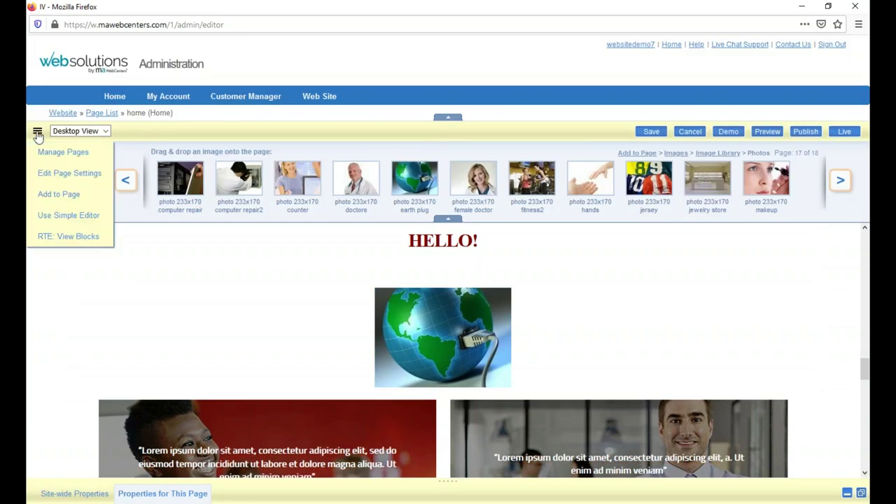
click(56, 195)
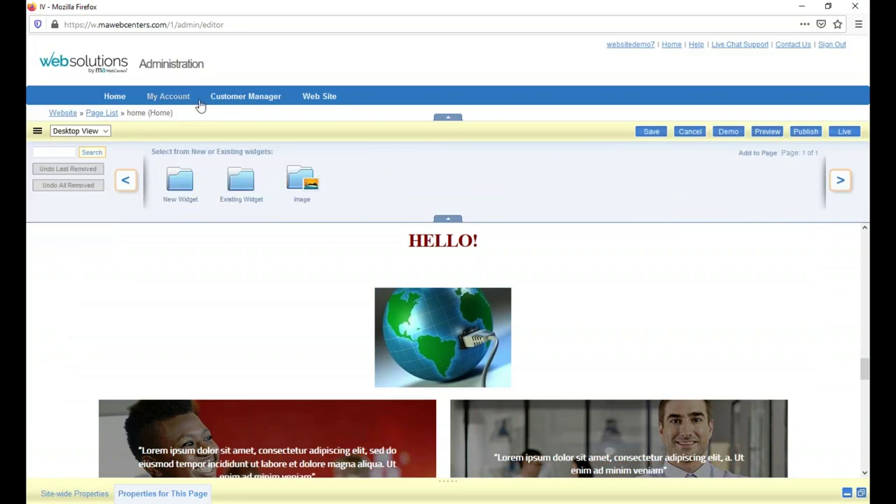
click(181, 180)
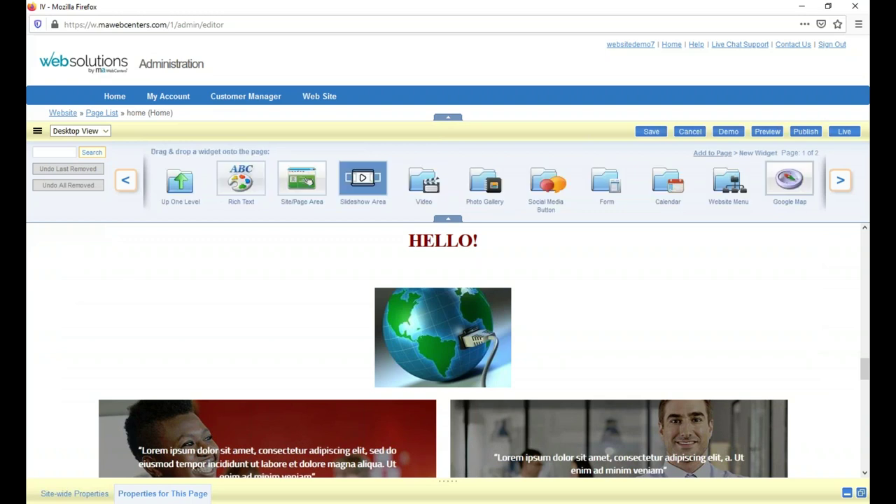
click(841, 180)
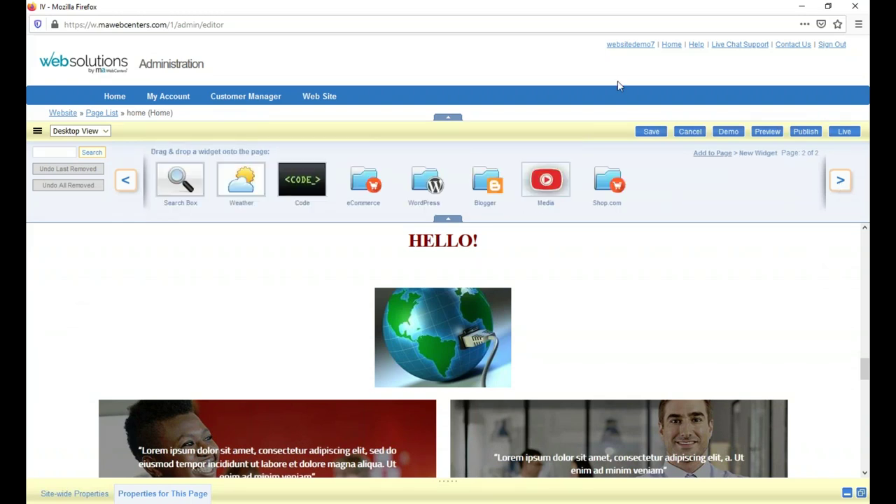
drag(532, 180, 397, 375)
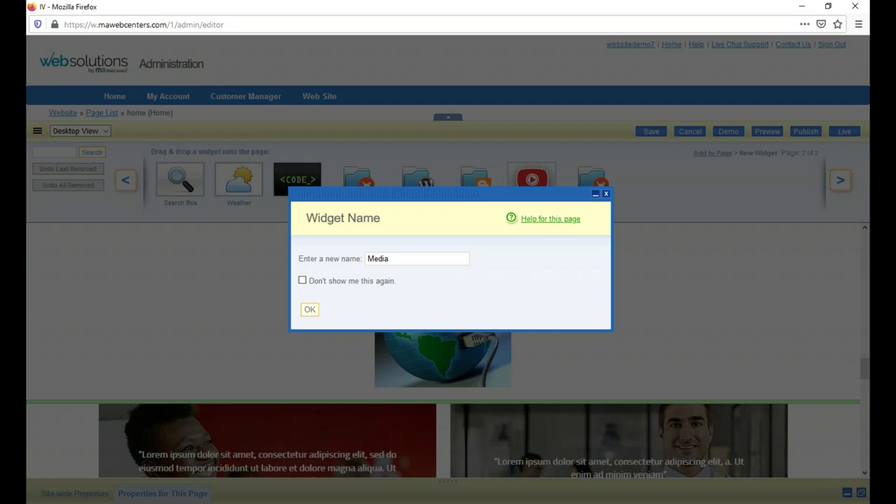
drag(402, 262, 228, 280)
text(name)
click(310, 309)
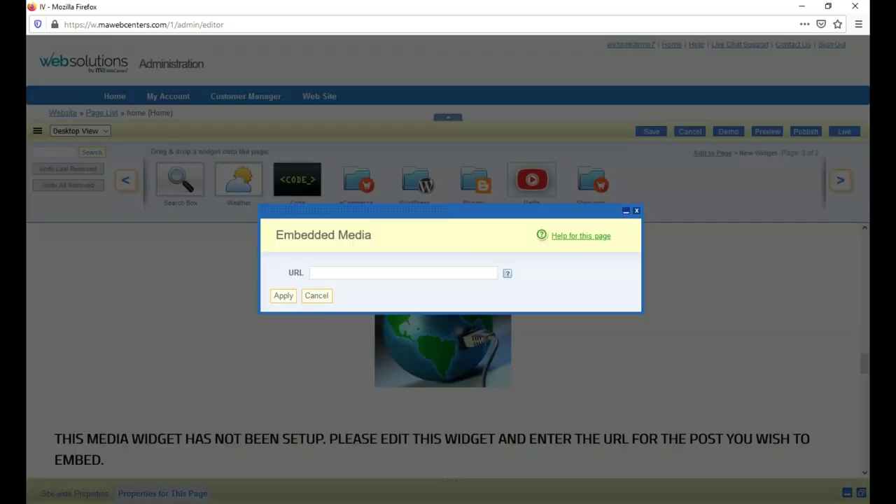
Examine the Embedded Media URL setting, close it without entering an address, and return to the first page of new widgets.
click(365, 276)
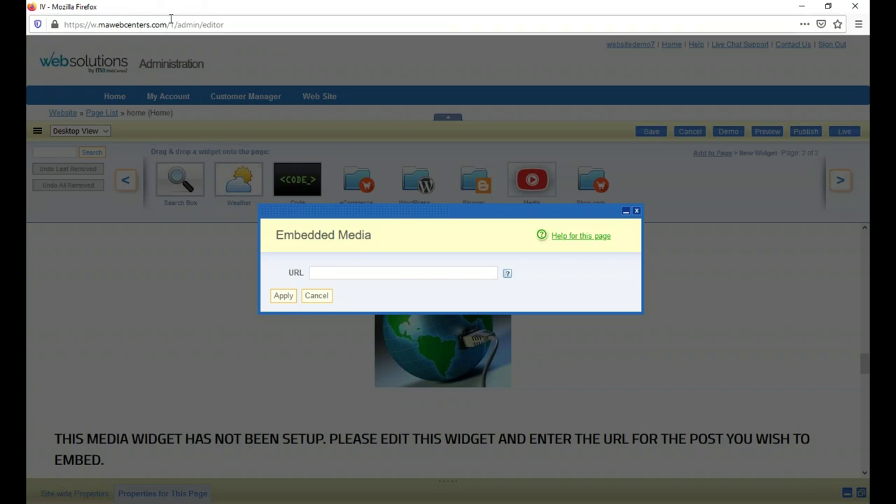
click(322, 272)
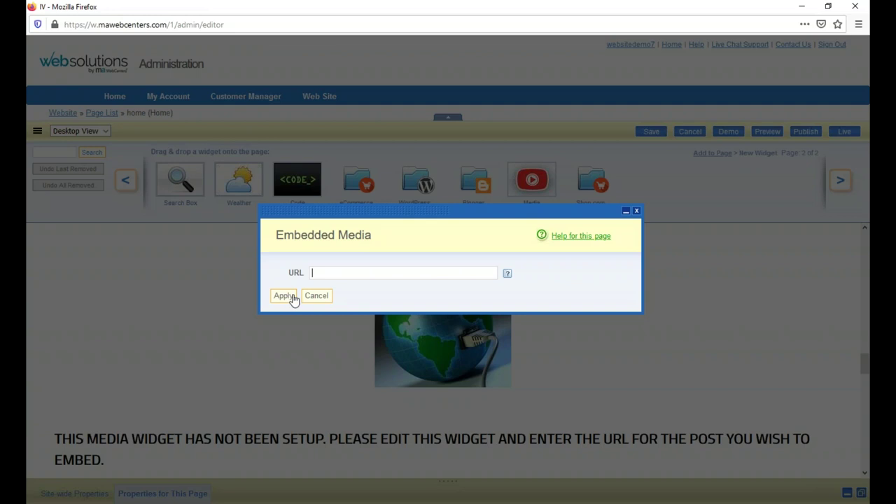
click(636, 211)
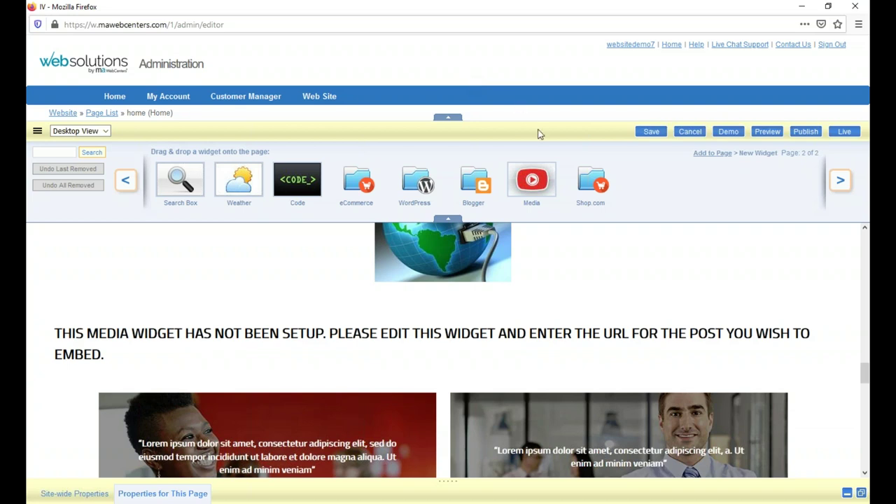
click(125, 180)
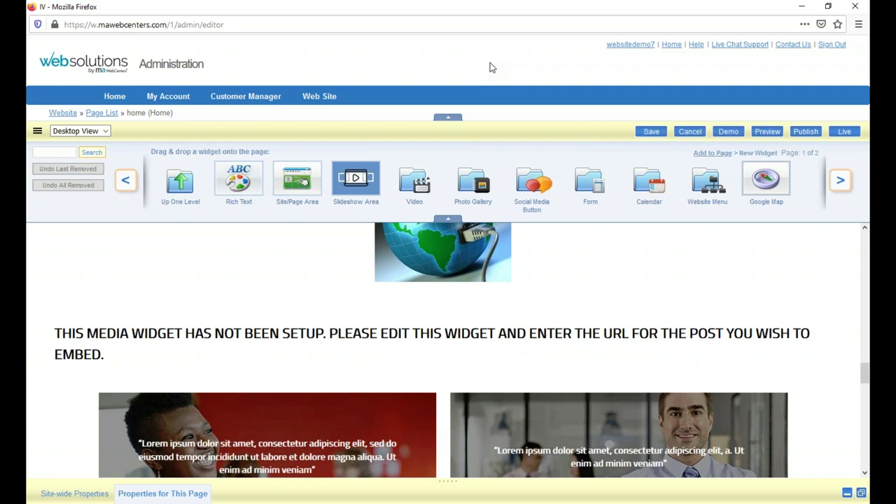
Leave the page editor without saving to view the website's Statistics, and open the Customer Manager's Contacts list.
click(326, 101)
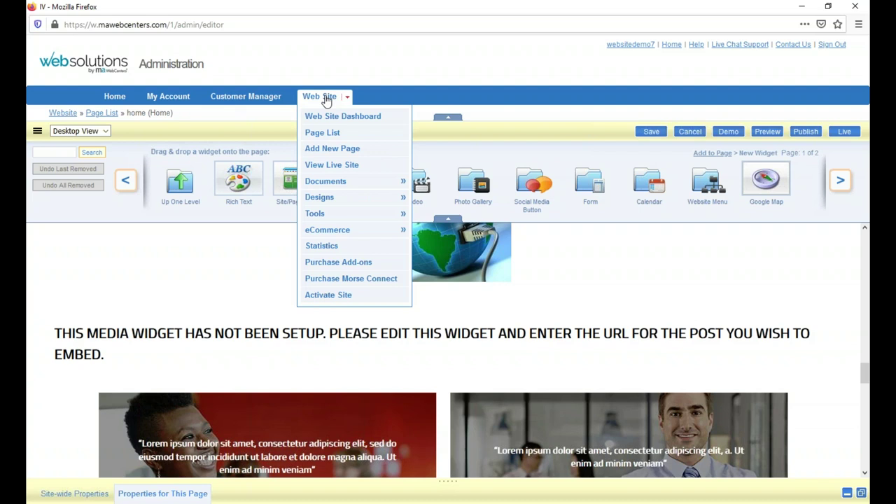
click(325, 247)
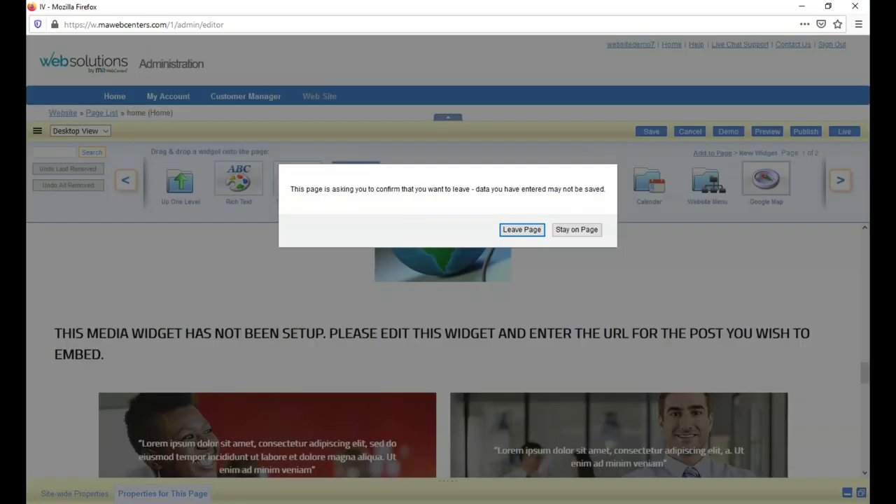
click(509, 234)
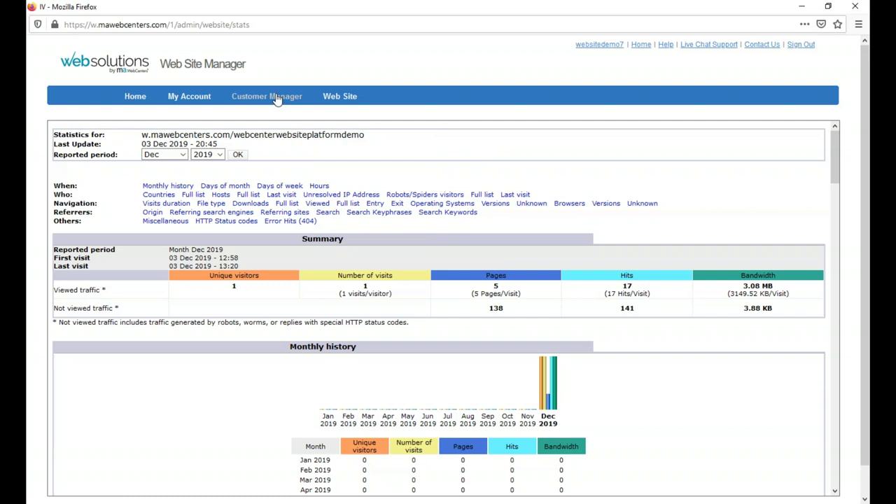
mouse_move(278, 100)
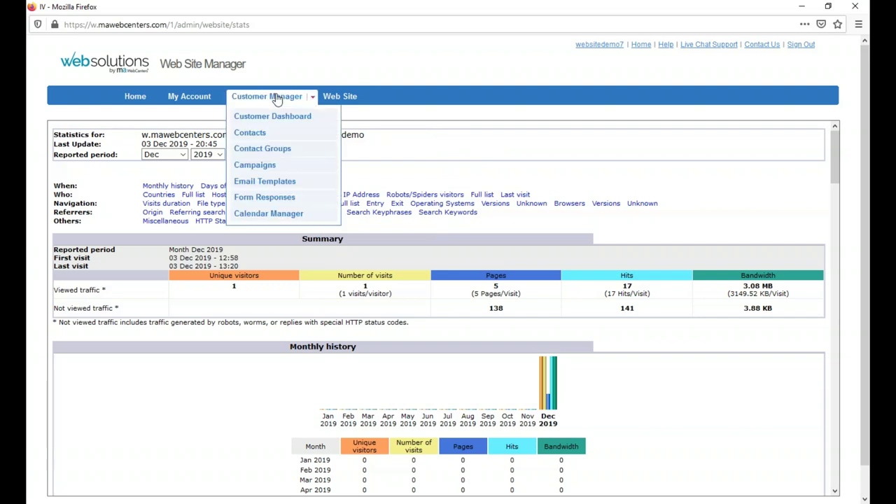
click(260, 132)
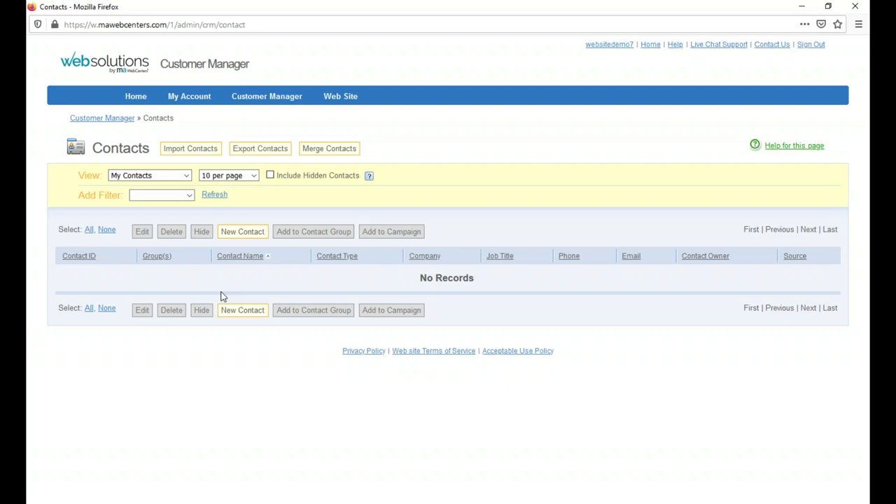
Start a new email template using the General Business - Blue design.
mouse_move(260, 98)
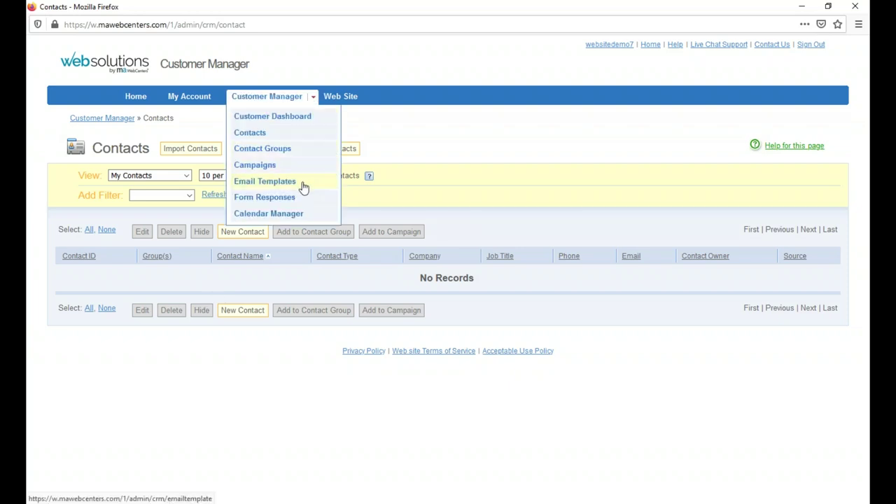
click(273, 183)
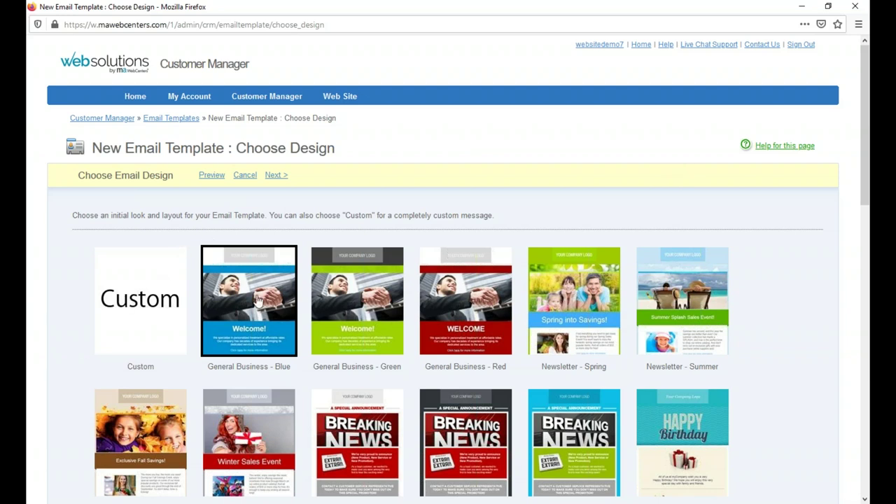
click(276, 175)
Replace the introductory paragraph beneath the email template's "Welcome!" heading with "hello" and review the rest of the template.
scroll(519, 258, down, 3)
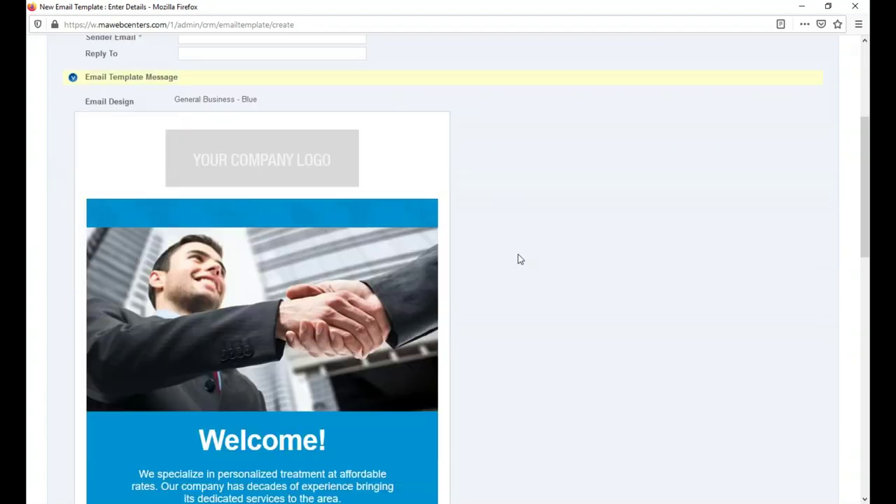
scroll(520, 259, down, 2)
drag(133, 271, 413, 308)
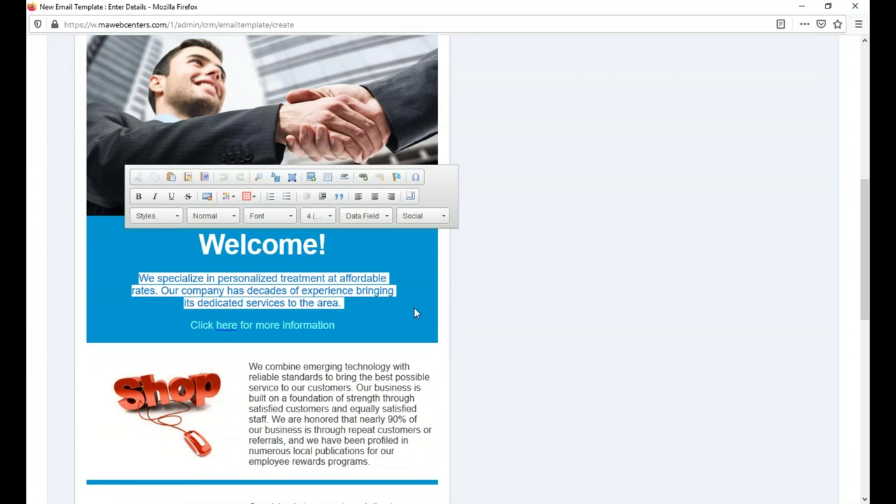
text(hello)
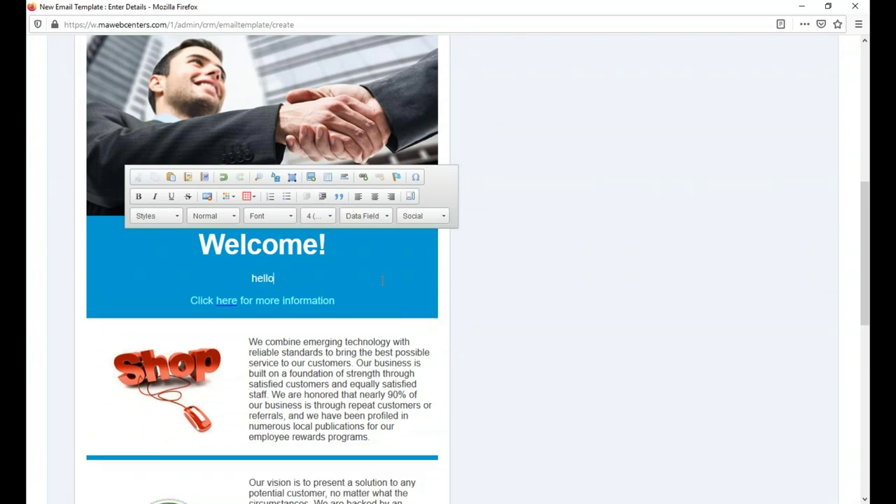
scroll(466, 312, down, 4)
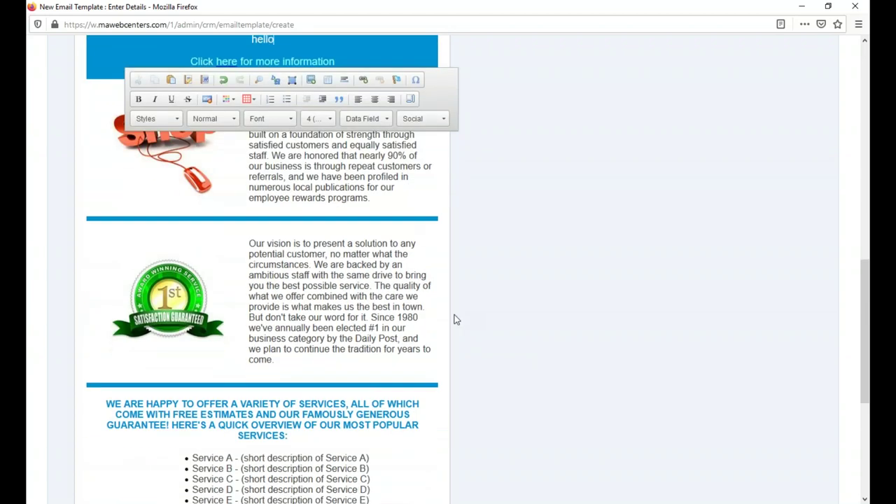
scroll(455, 319, up, 2)
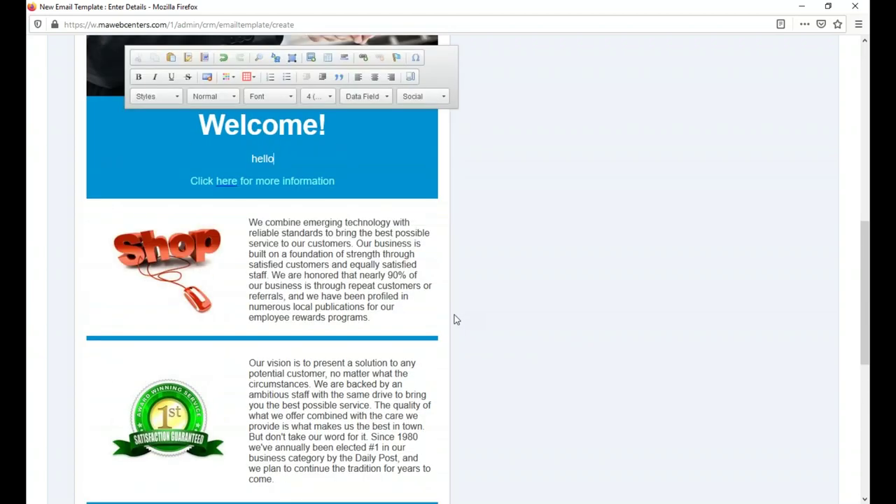
scroll(518, 284, up, 9)
scroll(507, 290, up, 1)
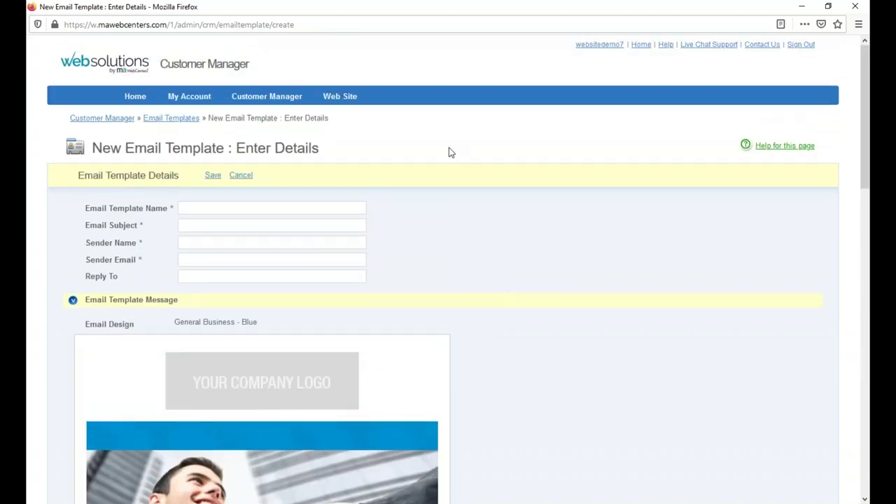
Open the website's eCommerce store management and examine its sales dashboard.
mouse_move(285, 101)
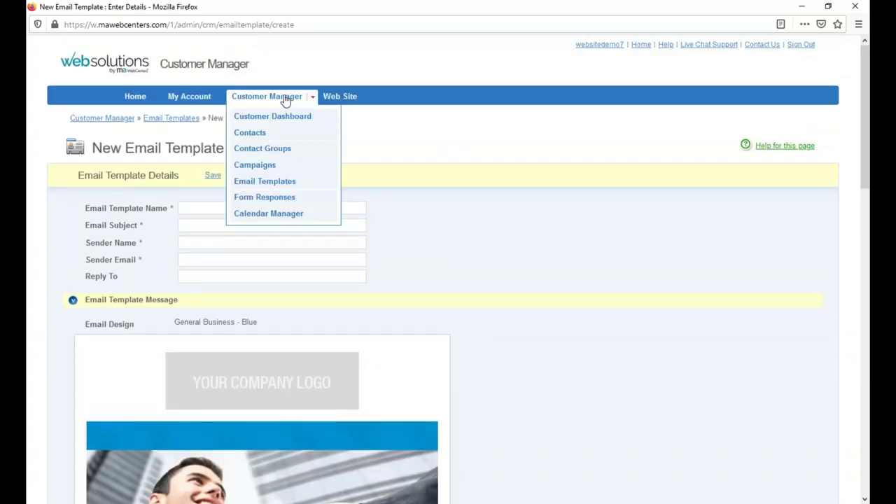
mouse_move(354, 98)
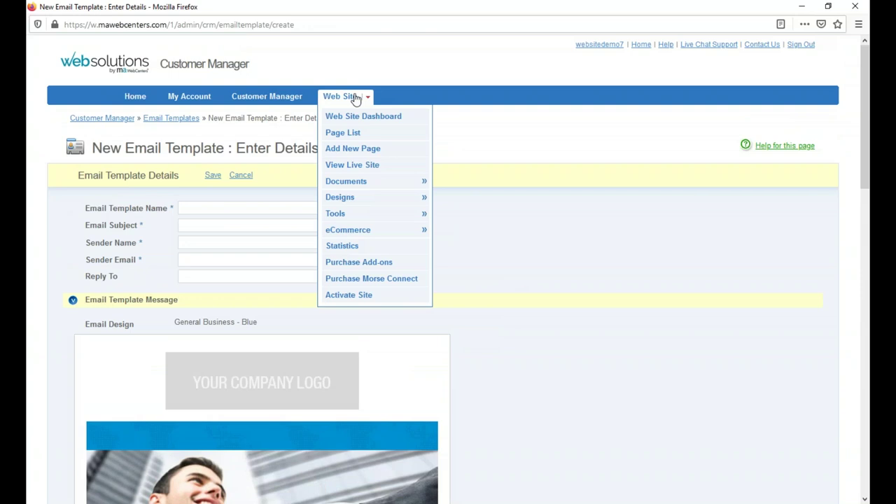
mouse_move(356, 235)
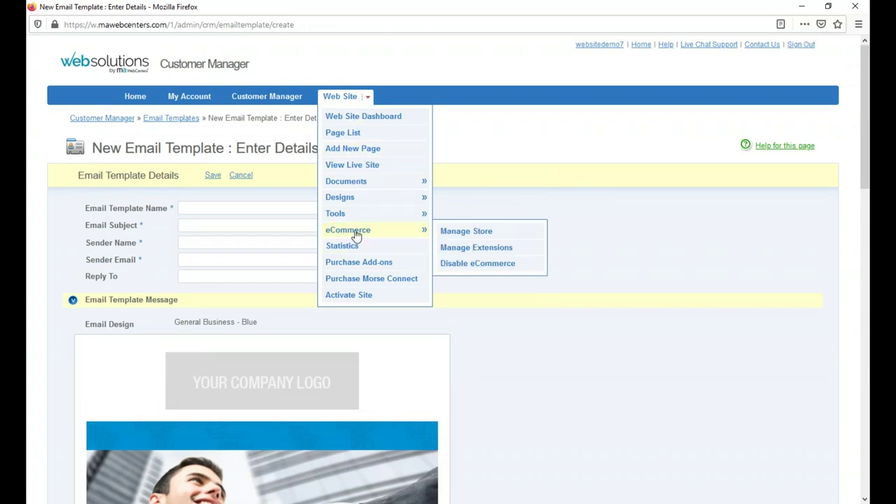
click(479, 234)
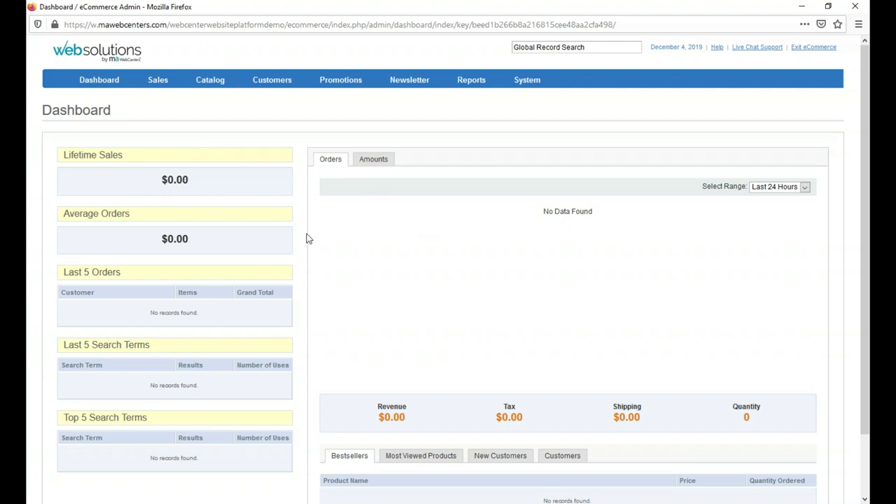
scroll(344, 458, down, 2)
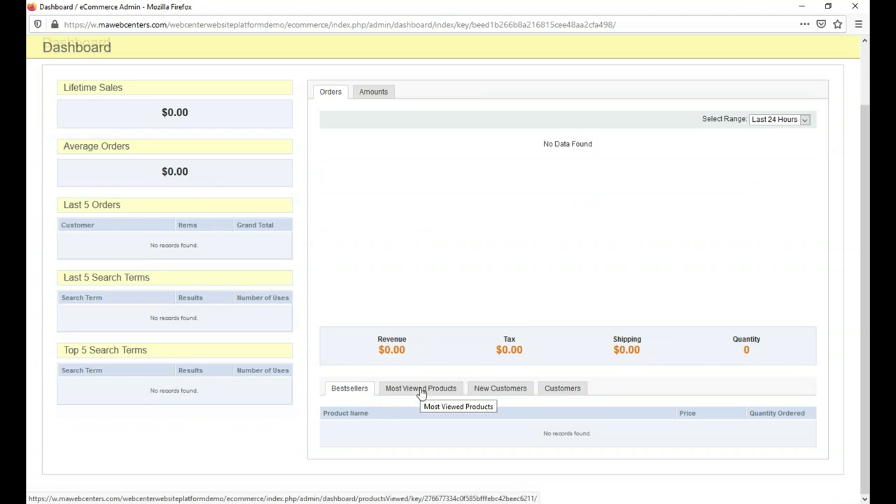
scroll(315, 415, up, 2)
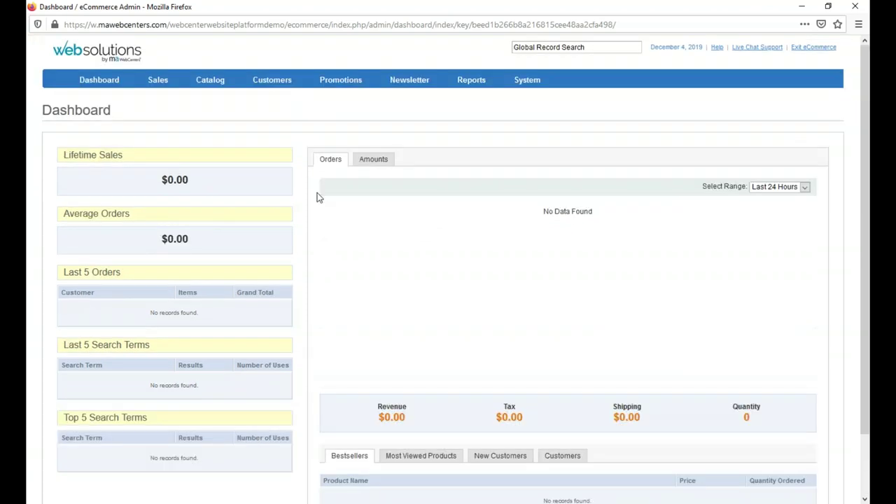
Start creating a new product in the store catalog.
mouse_move(214, 86)
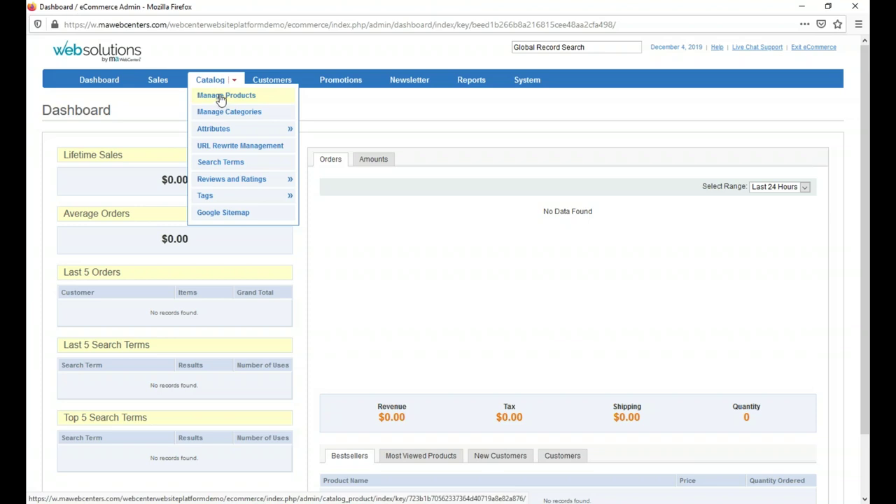
click(221, 96)
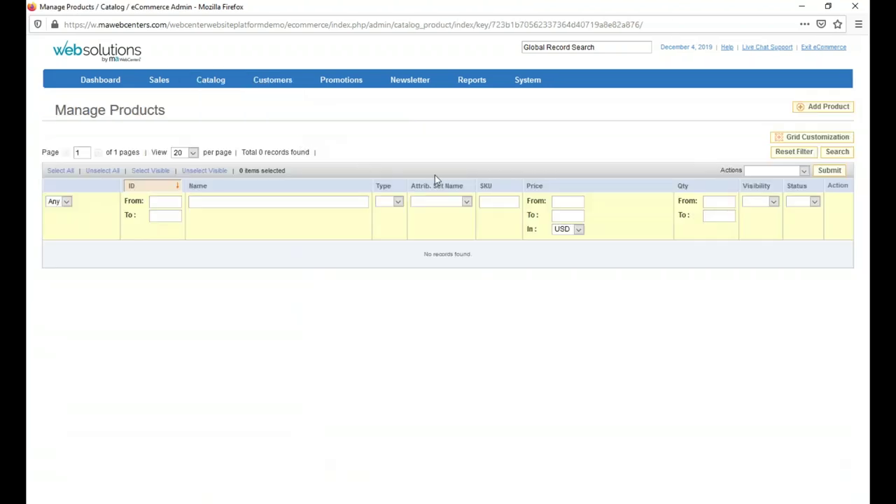
click(831, 111)
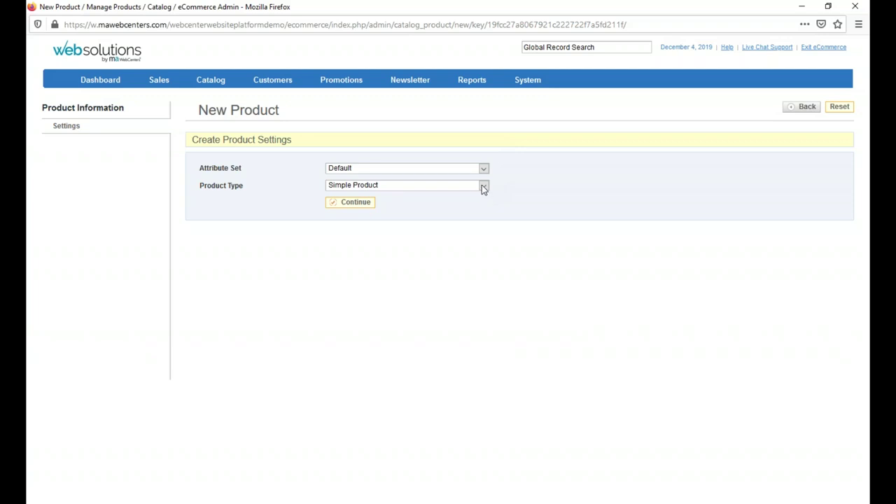
Review the available product types for the new product and keep Simple Product.
click(483, 188)
click(484, 188)
click(474, 188)
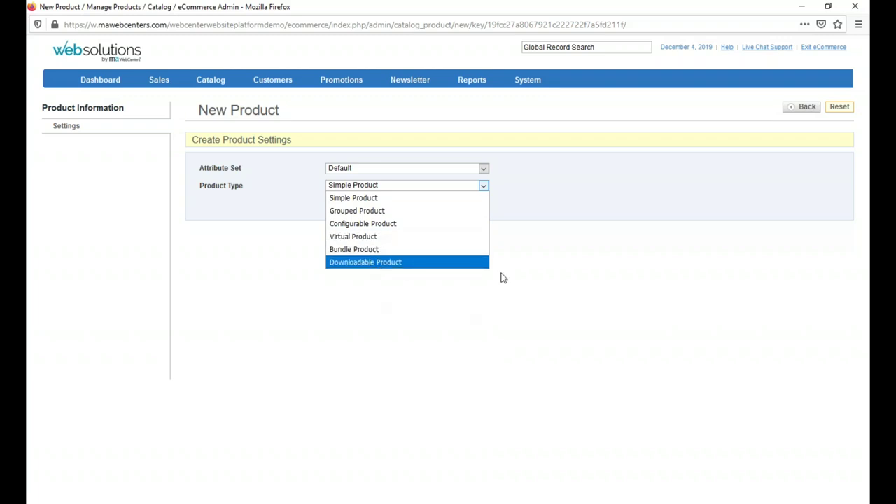
click(532, 266)
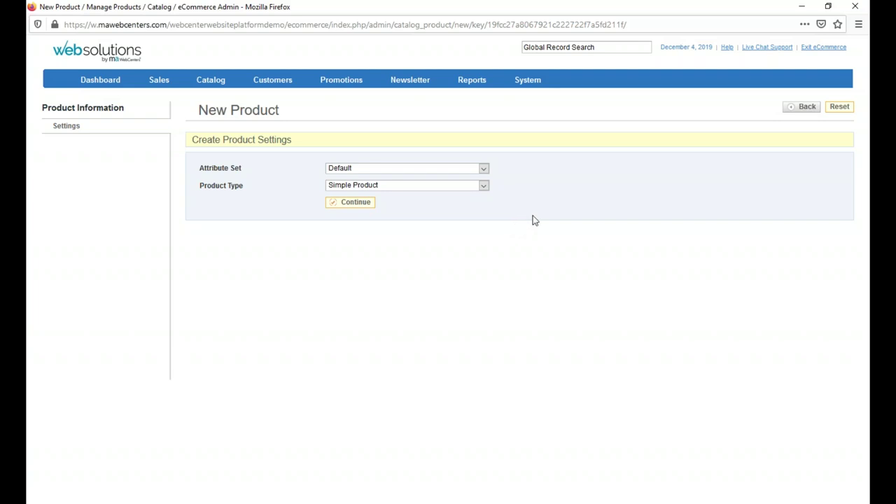
Look over the store's available reports, including those for the Shopping Cart.
mouse_move(478, 83)
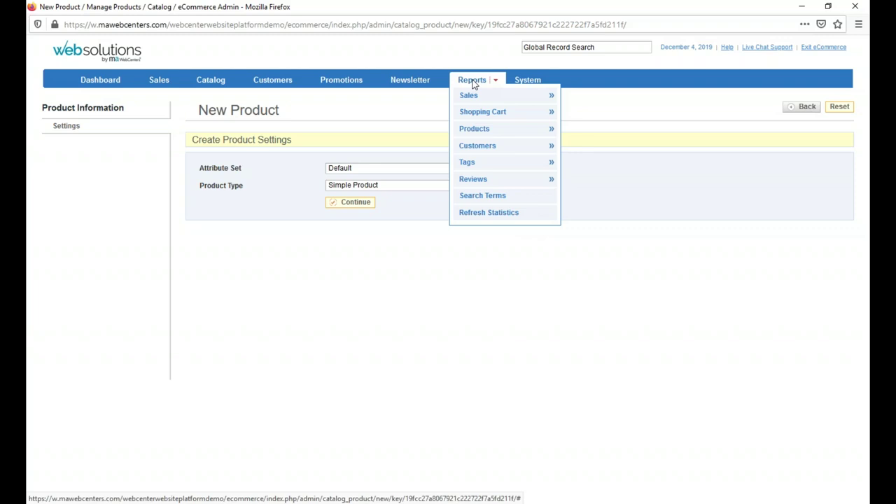
mouse_move(478, 116)
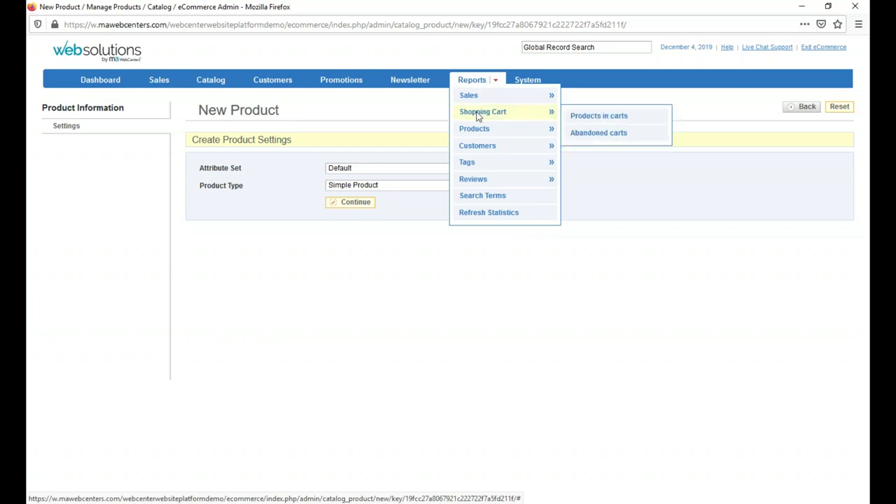